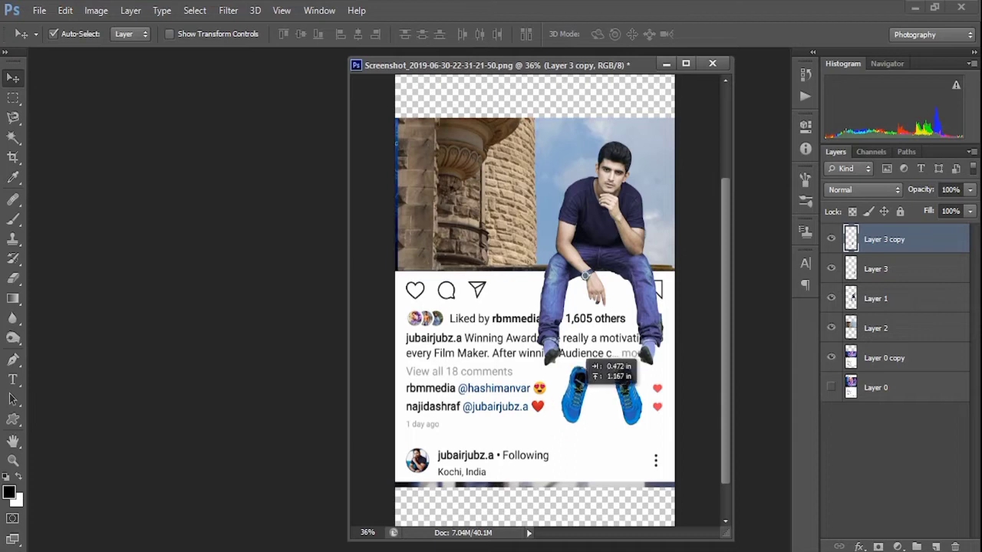
Position the duplicated blue shoe below the seated man's feet over the Instagram post
drag(582, 398, 582, 401)
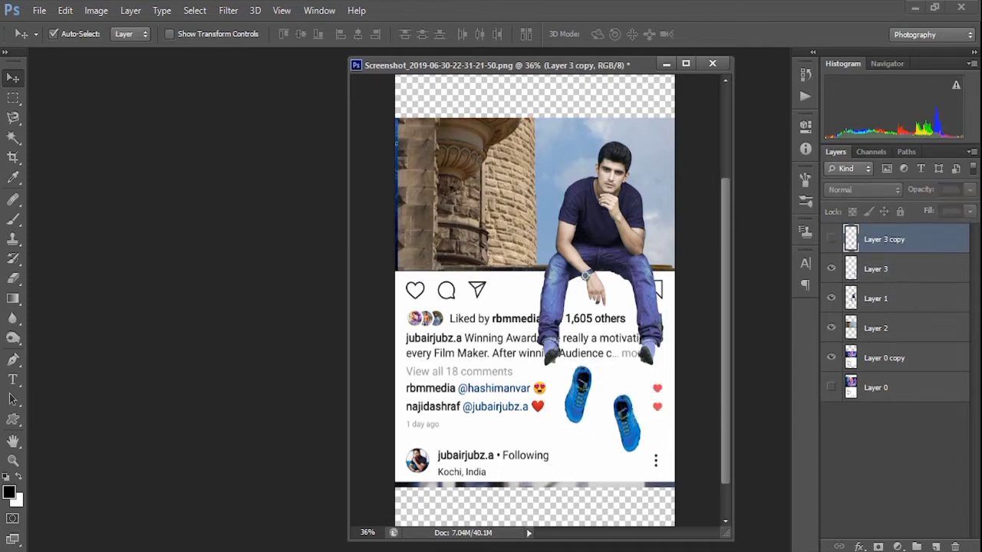
click(506, 192)
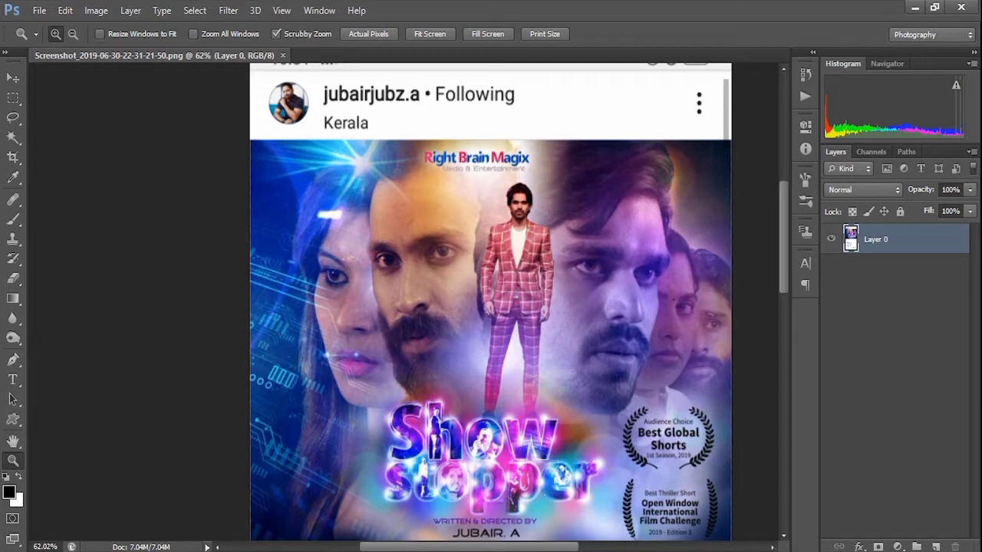
Examine the whole Instagram screenshot, from the status bar and poster image to the caption and comments
scroll(490, 302, down, 8)
scroll(490, 302, up, 7)
scroll(490, 301, up, 2)
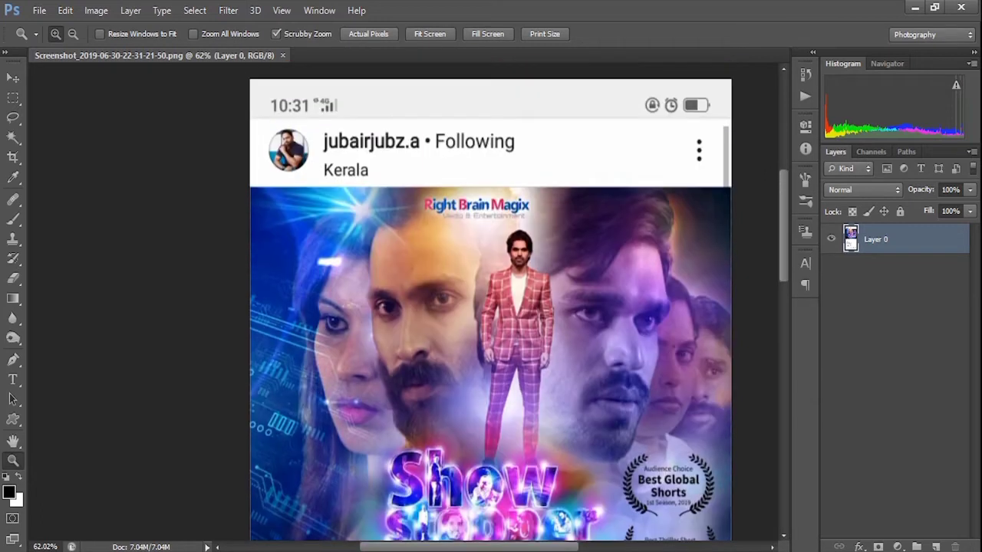
scroll(490, 301, down, 1)
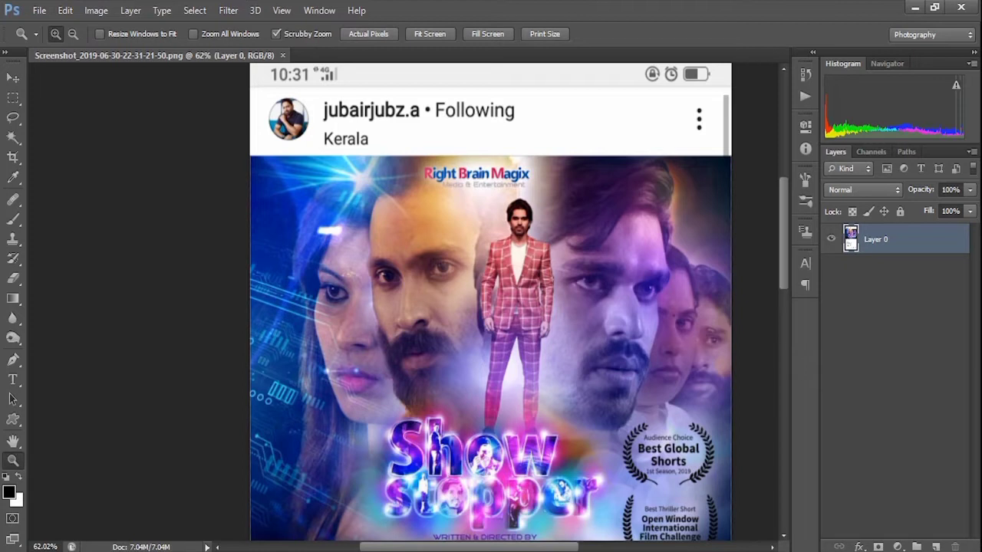
scroll(490, 302, down, 2)
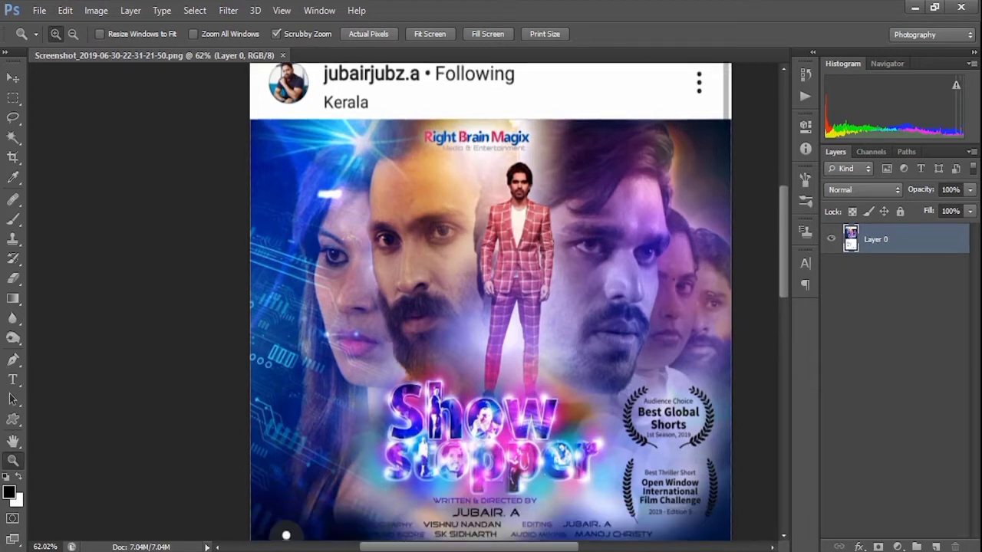
scroll(490, 301, down, 1)
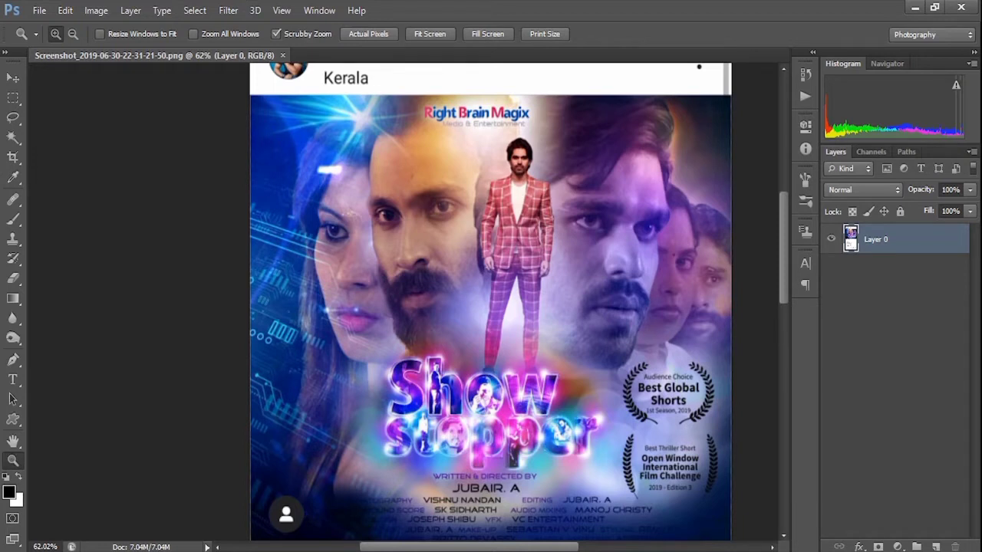
scroll(490, 301, down, 4)
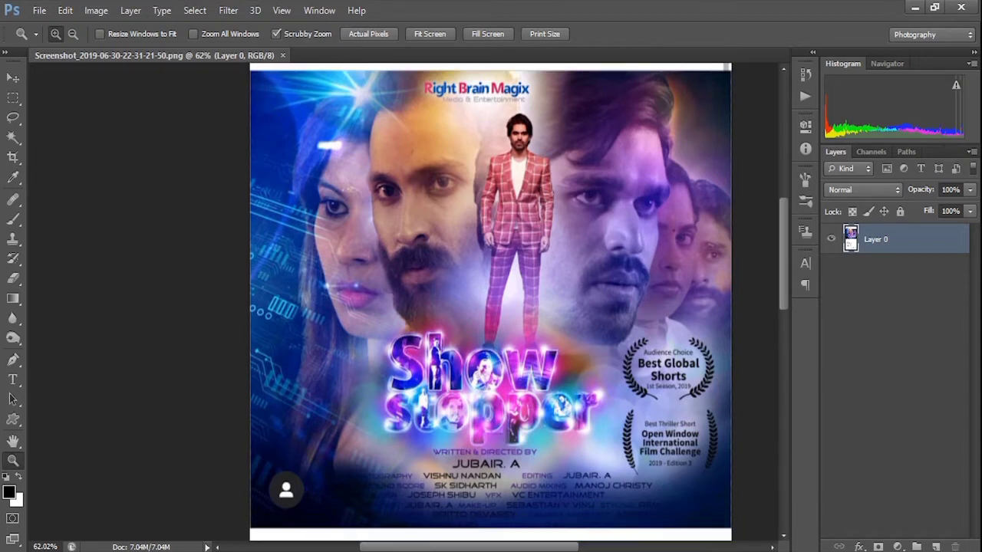
scroll(491, 301, down, 8)
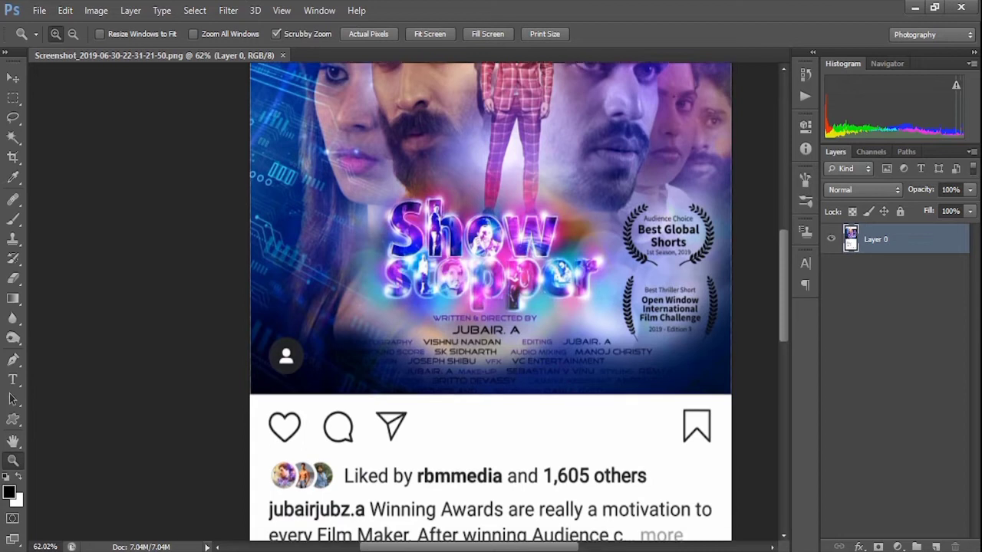
scroll(490, 301, down, 4)
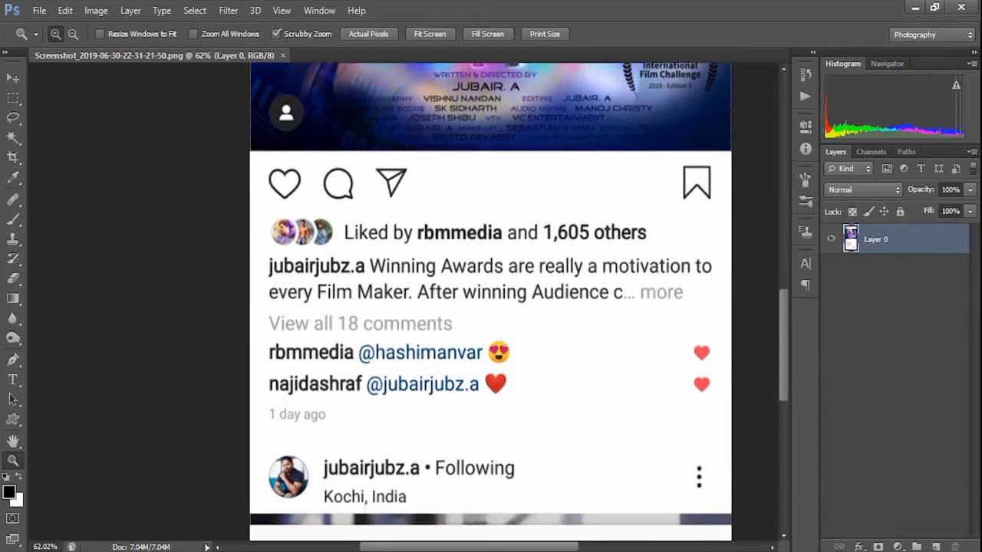
scroll(490, 301, up, 9)
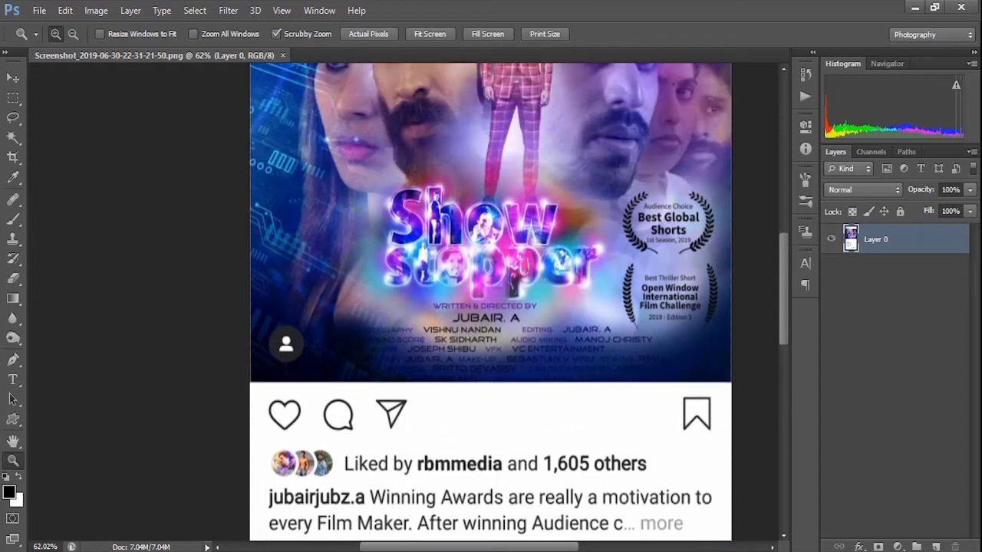
scroll(490, 301, up, 6)
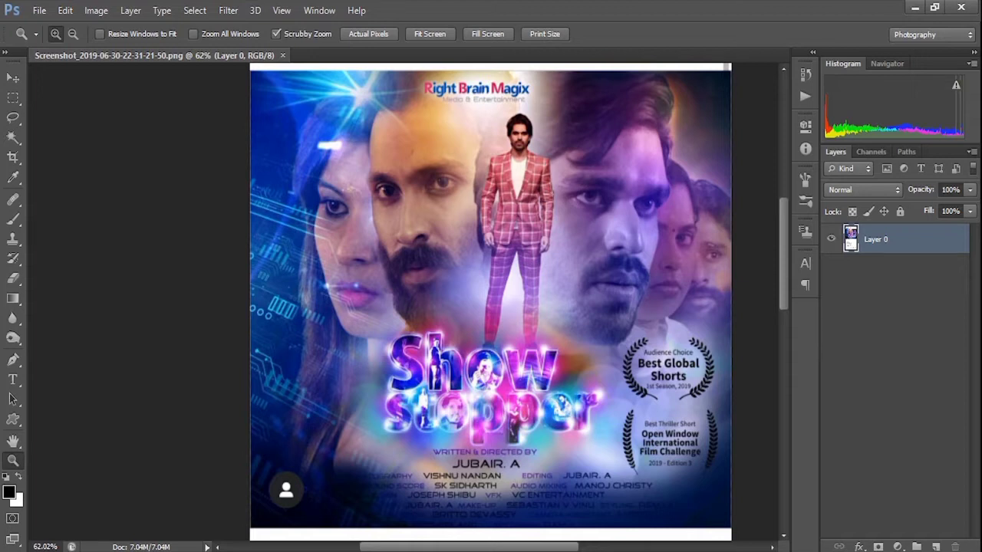
Fit the screenshot in view, duplicate Layer 0 and hide the original layer beneath the copy
double_click(13, 441)
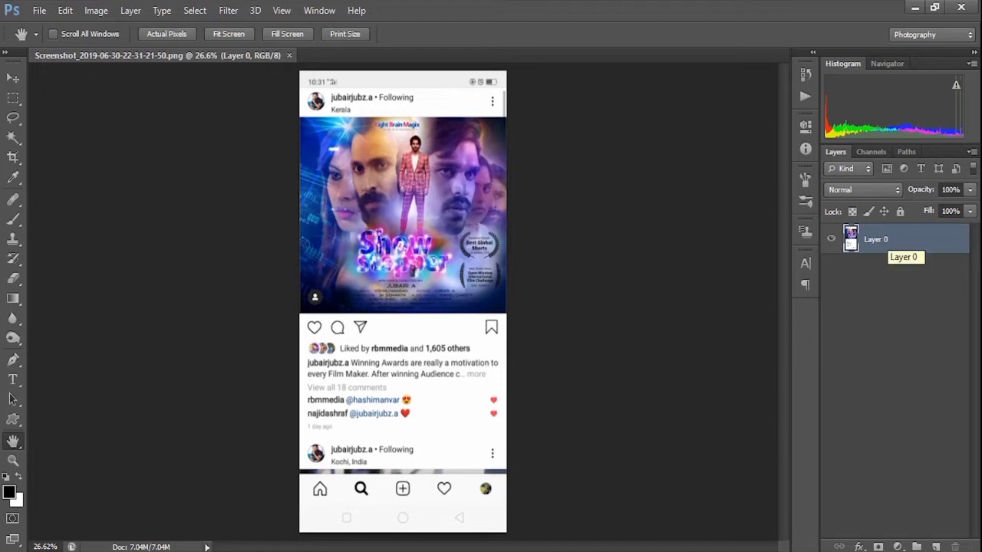
right_click(882, 242)
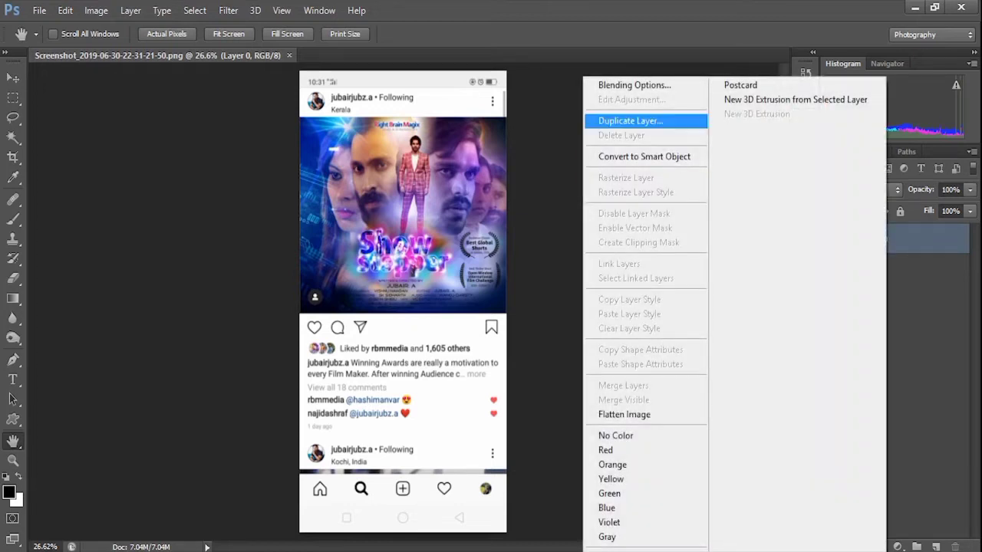
click(630, 120)
key(Return)
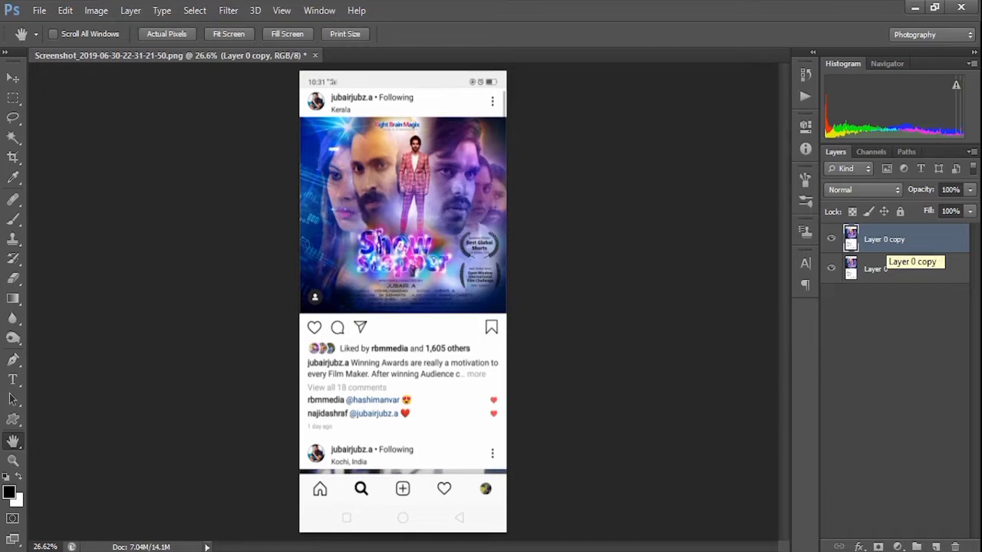
click(830, 268)
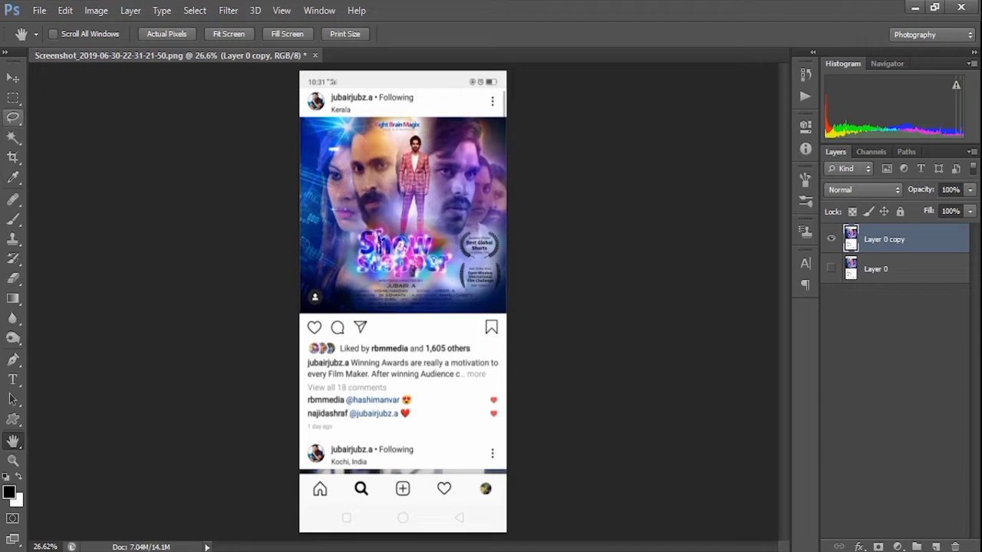
Make a fixed-ratio 4:5 rectangular marquee selection across the screenshot's full width, from mid-poster to the second post's header
click(13, 97)
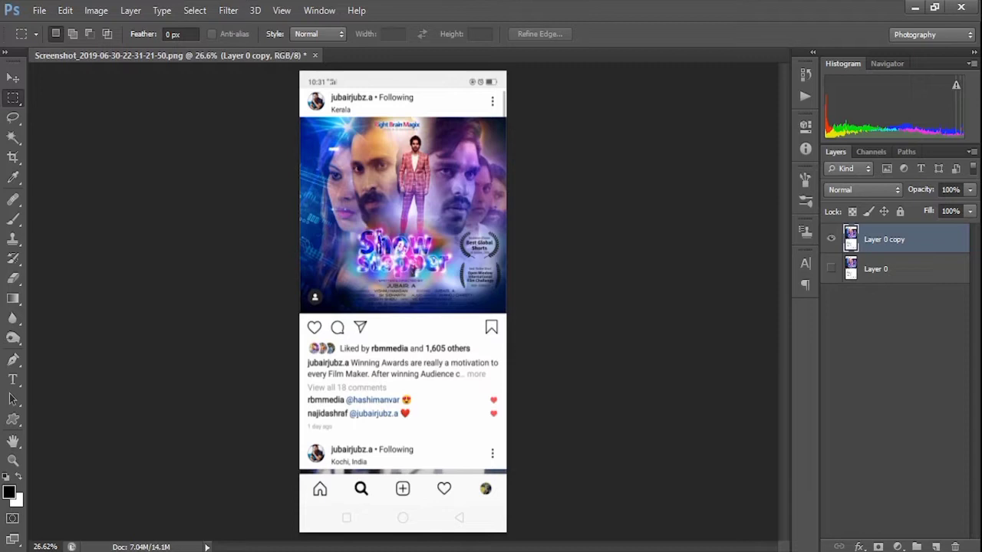
drag(308, 134, 460, 333)
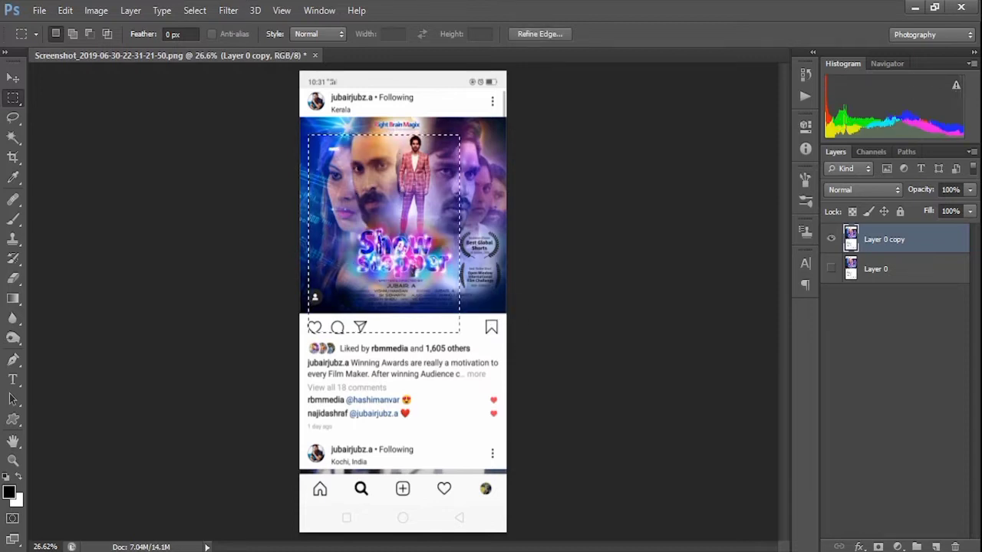
key(ctrl+d)
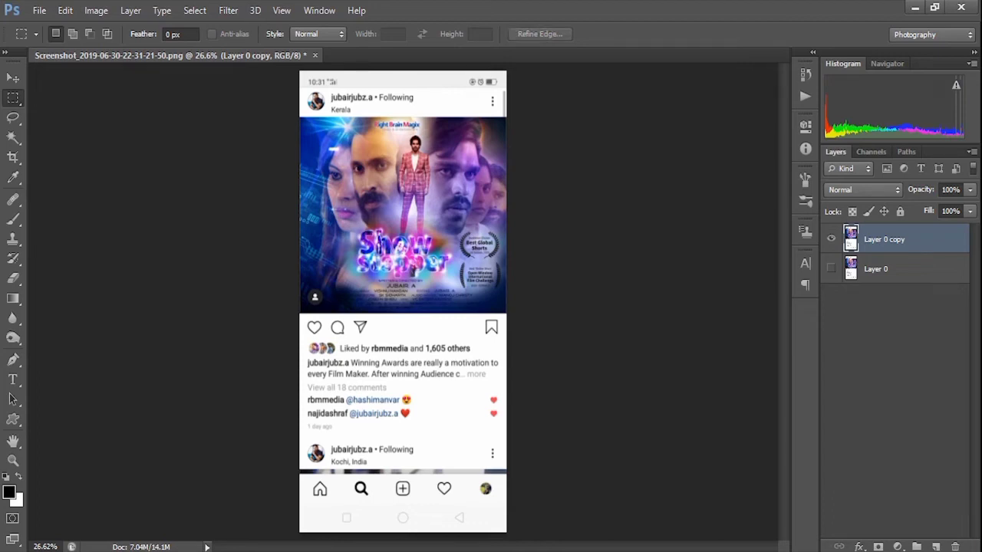
click(319, 34)
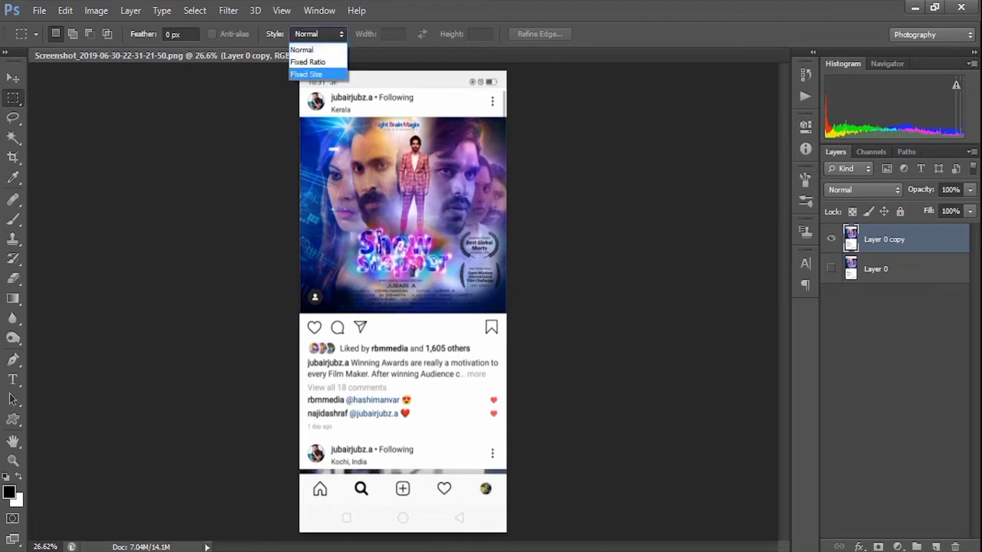
click(308, 62)
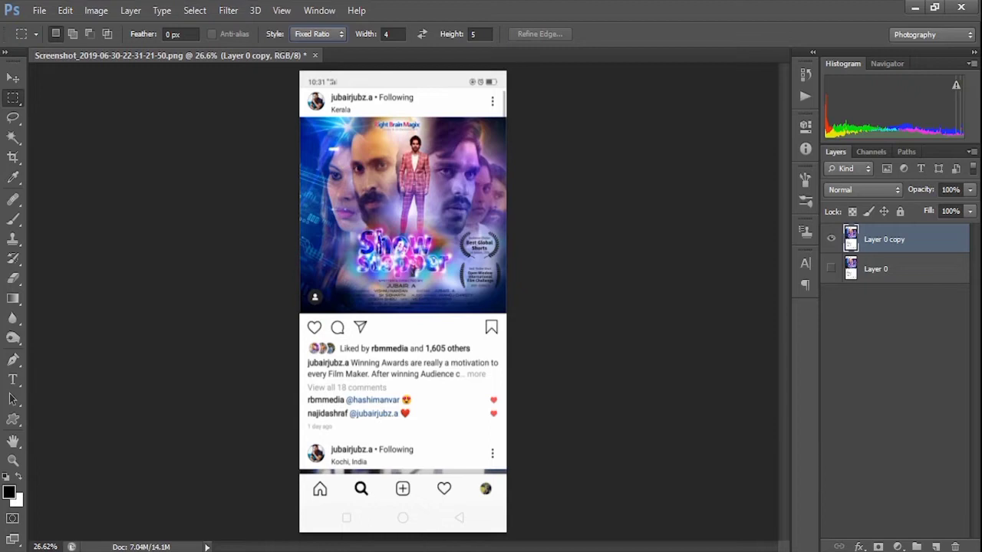
drag(299, 190, 504, 463)
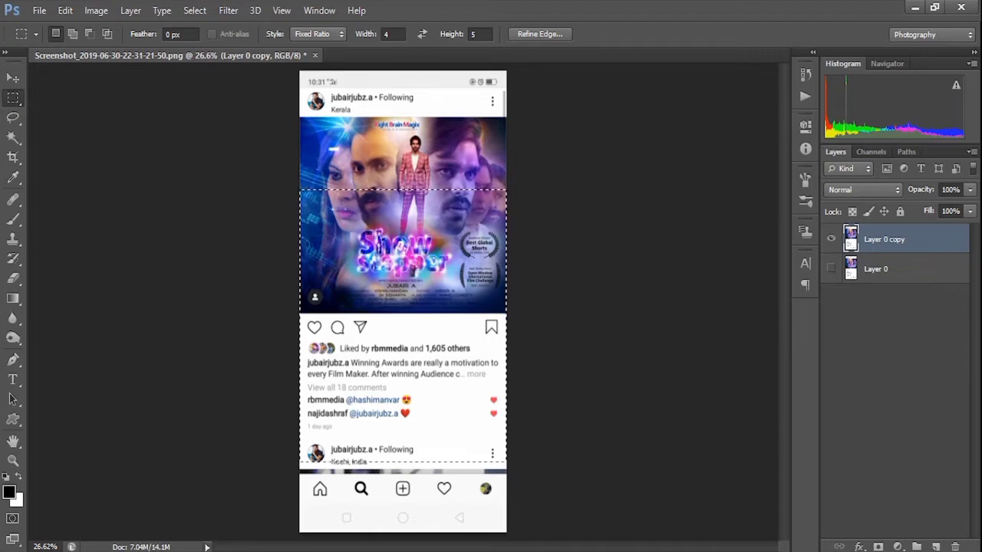
Transform the selection, moving it down to Y 1313 px so its lower edge falls just below the second post's header
click(194, 10)
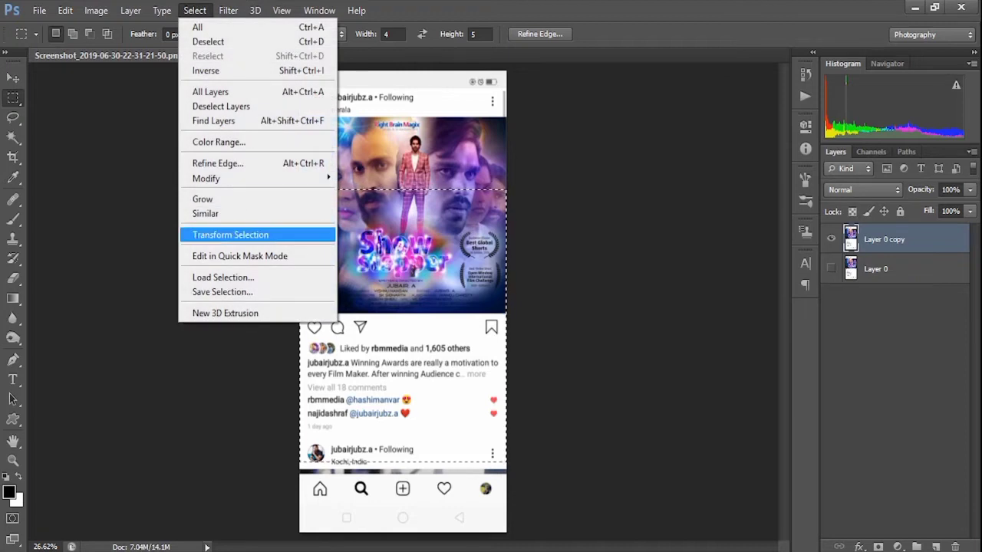
click(230, 235)
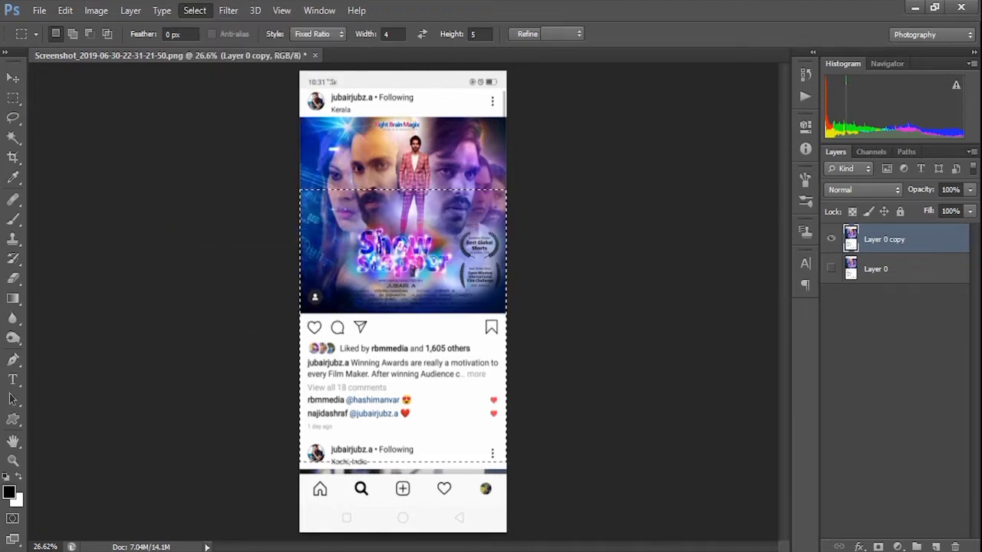
drag(386, 174, 386, 184)
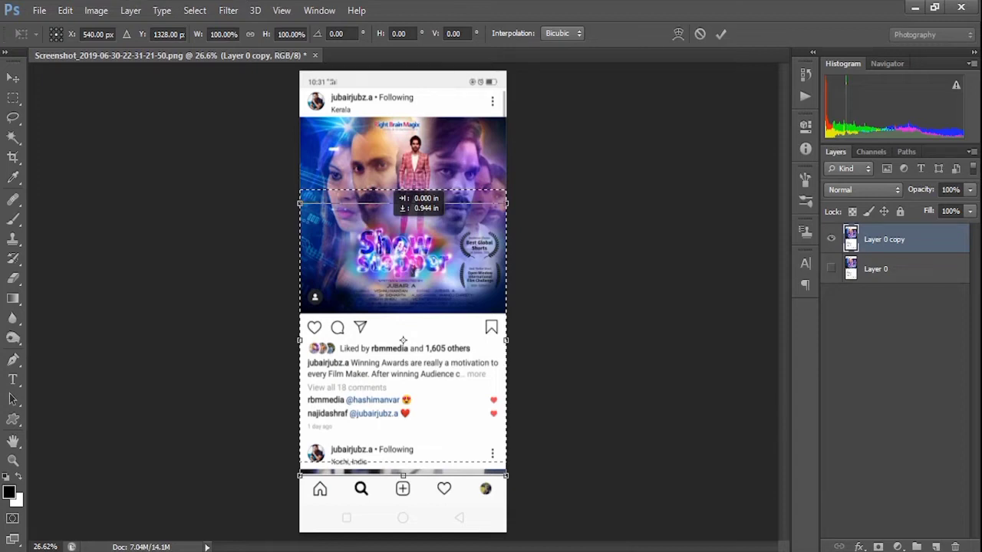
drag(386, 189, 386, 189)
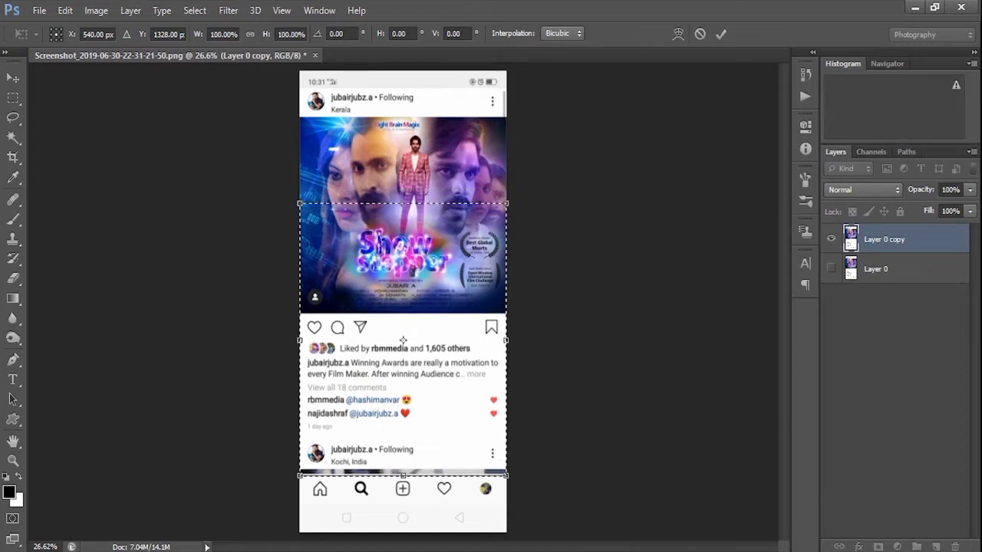
key(Up)
key(Up)
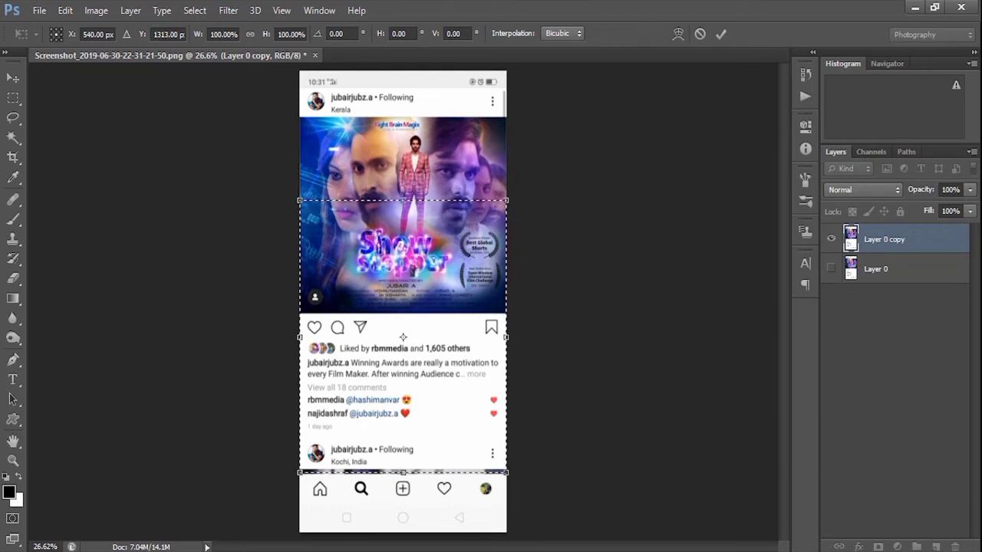
key(Return)
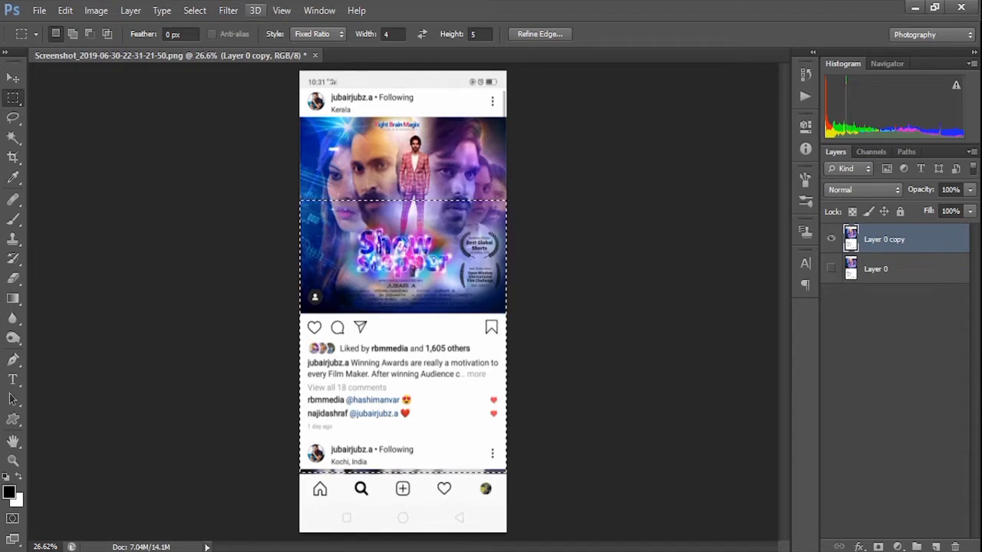
Invert the selection, delete everything outside the 4:5 area on the copied layer and deselect
click(195, 10)
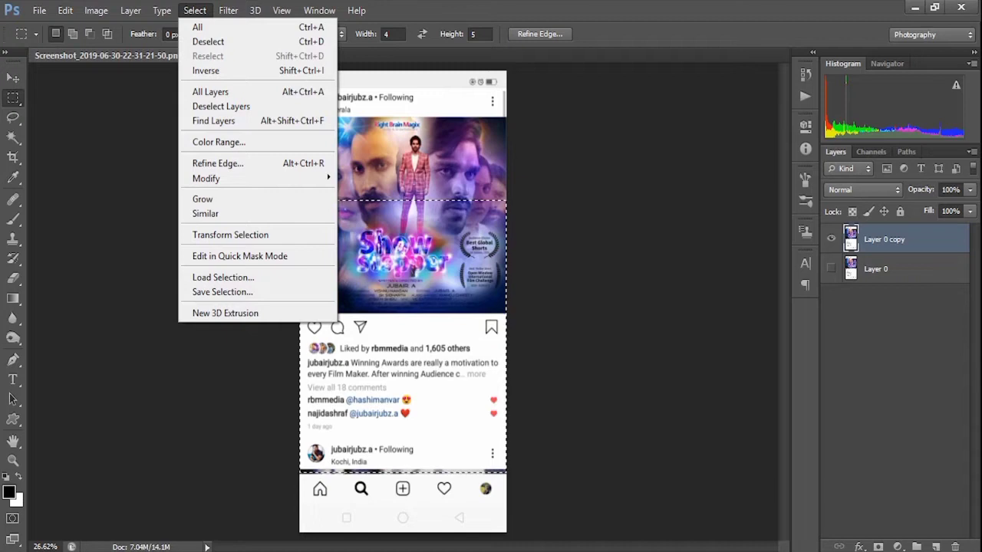
click(198, 27)
key(Delete)
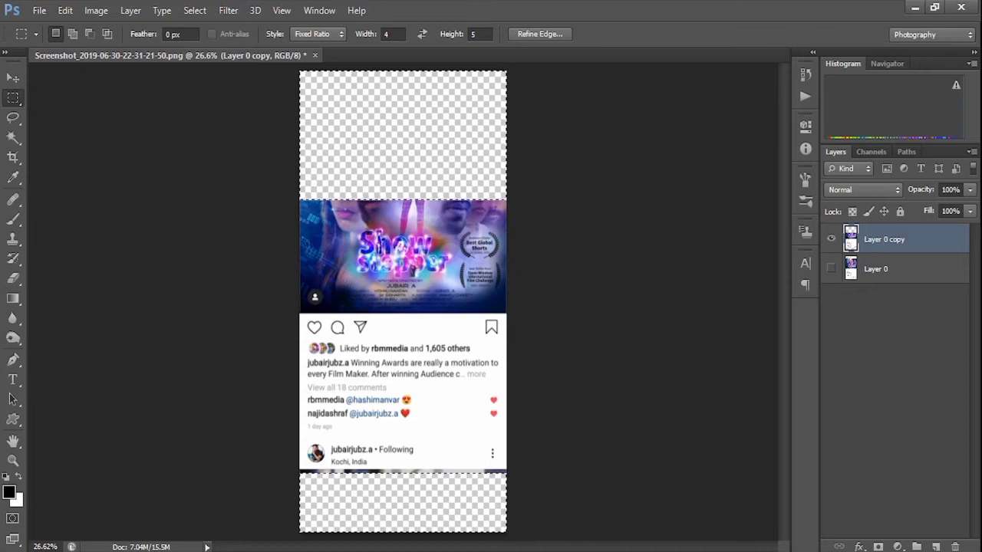
key(ctrl+d)
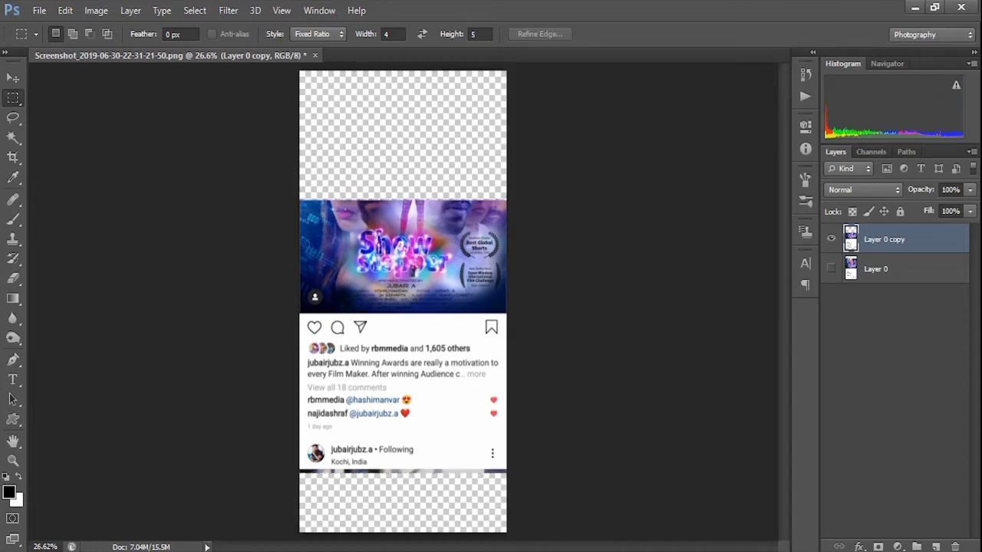
Float the screenshot document, open model jomy.jpg and place it in its own window beside the screenshot
drag(169, 55, 181, 94)
key(ctrl+o)
click(590, 148)
key(Return)
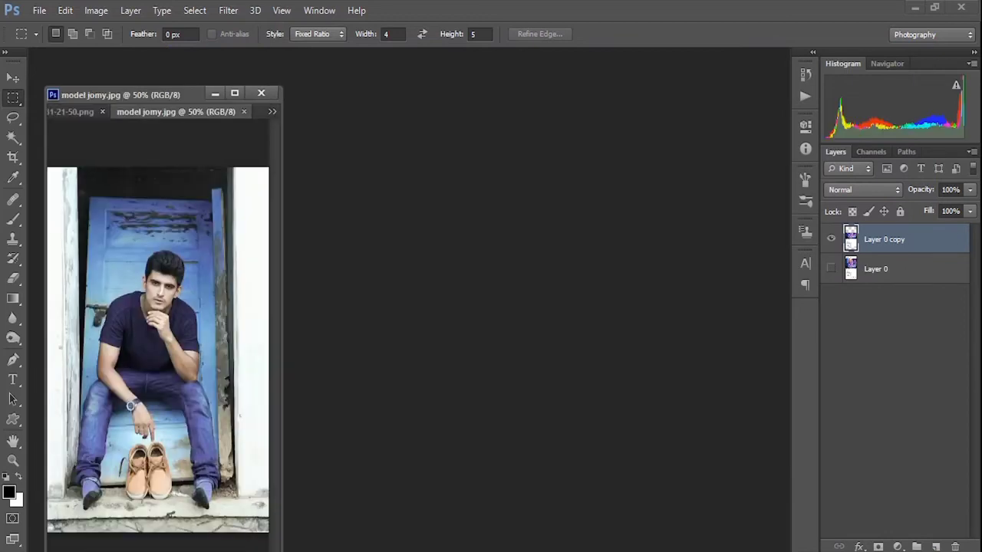
drag(175, 111, 478, 76)
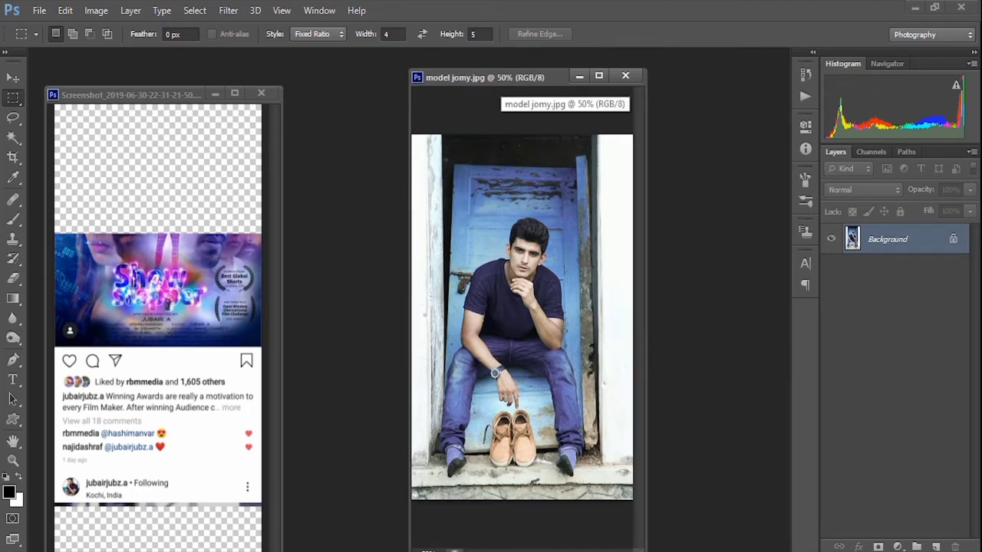
Enlarge the model photo to about 76.8% and move its window closer to the screenshot document
key(z)
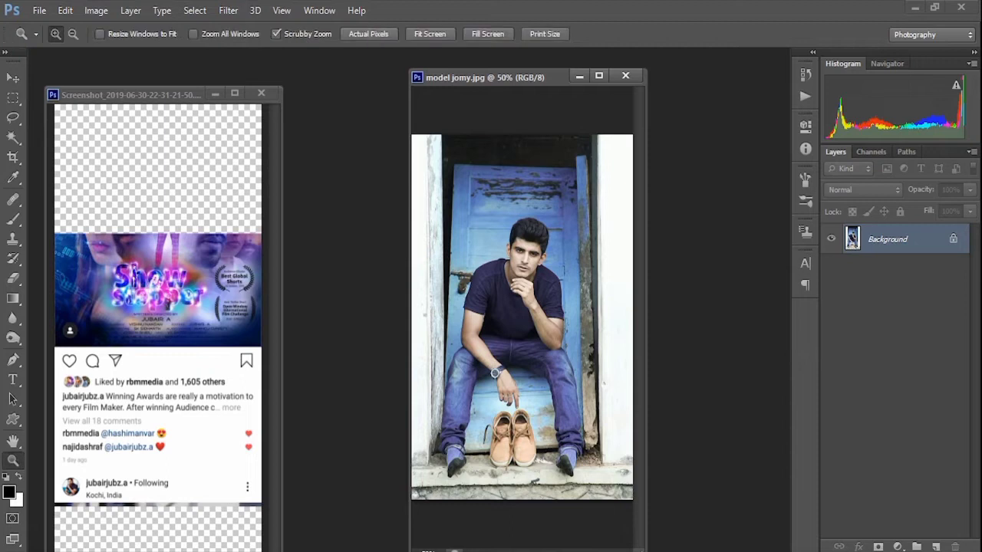
drag(443, 201, 483, 200)
key(v)
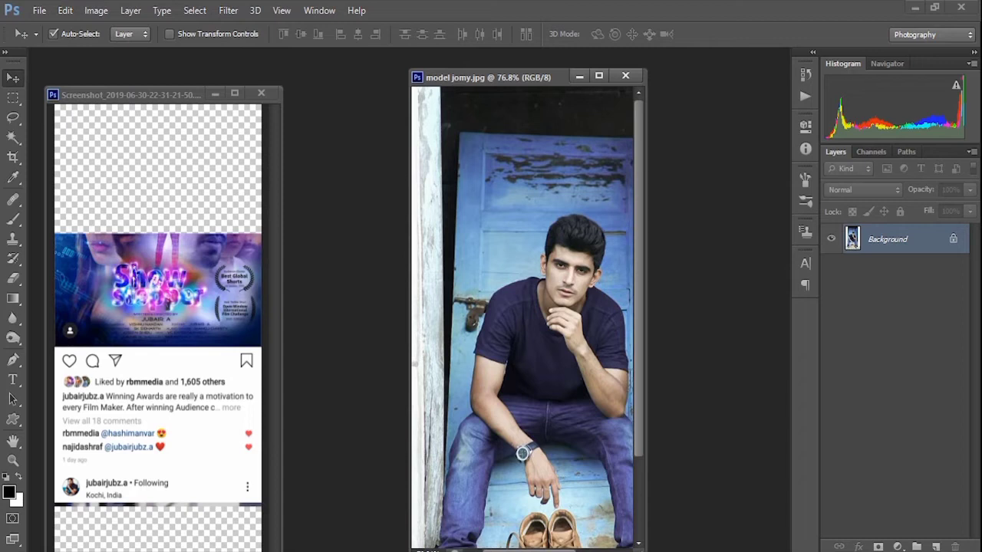
drag(499, 78, 454, 67)
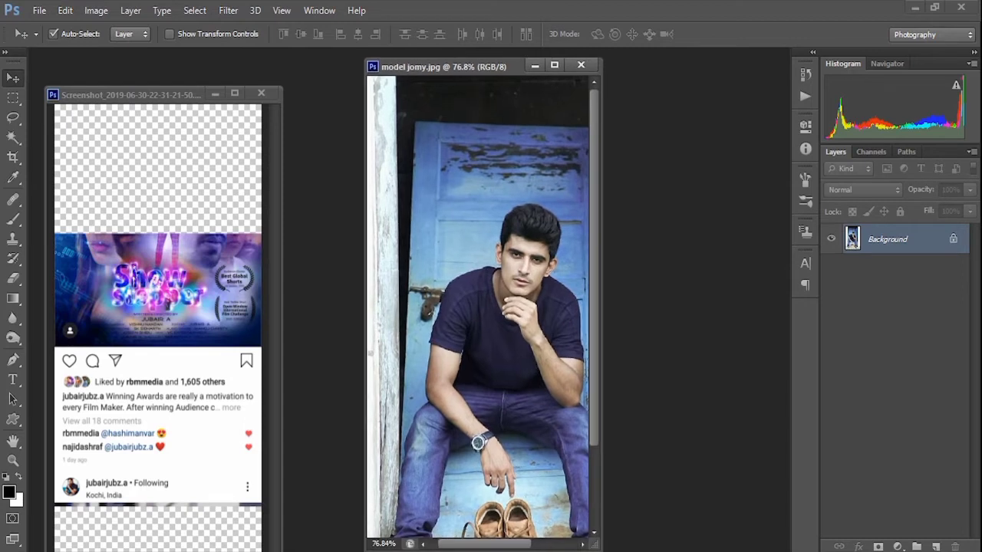
Select the seated model with the Magnetic Lasso, tracing the body, legs and hanging hand and leaving out the shoes
drag(599, 549, 812, 533)
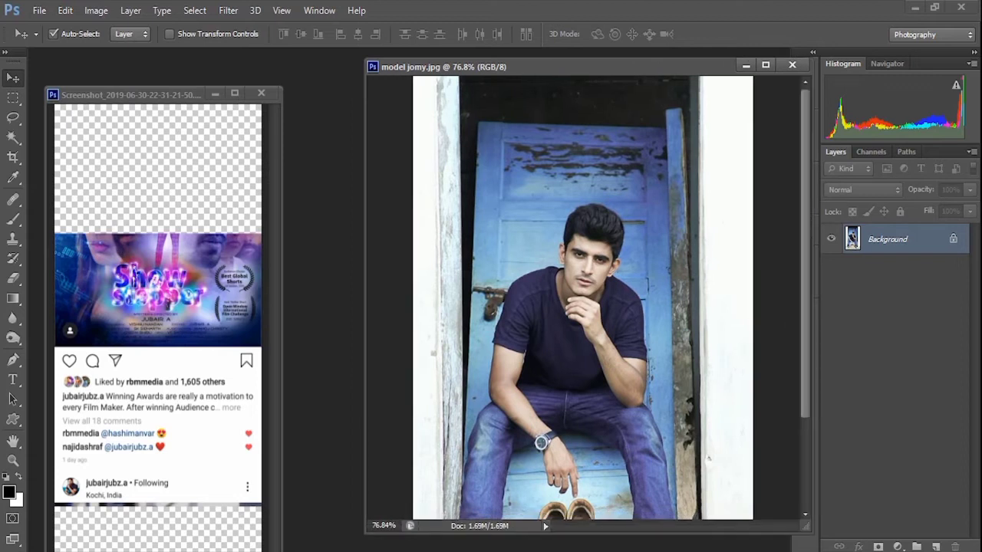
scroll(583, 299, down, 4)
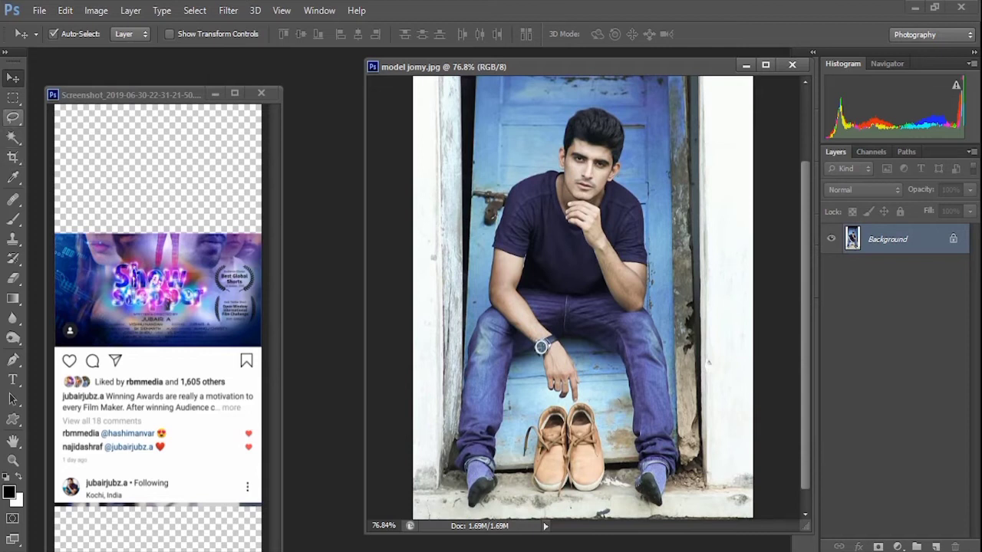
click(12, 117)
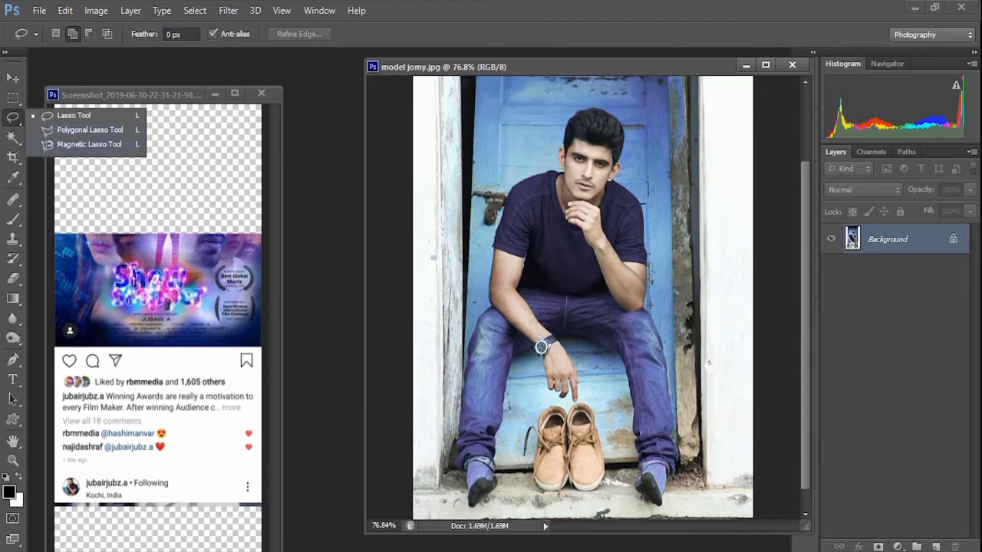
click(88, 145)
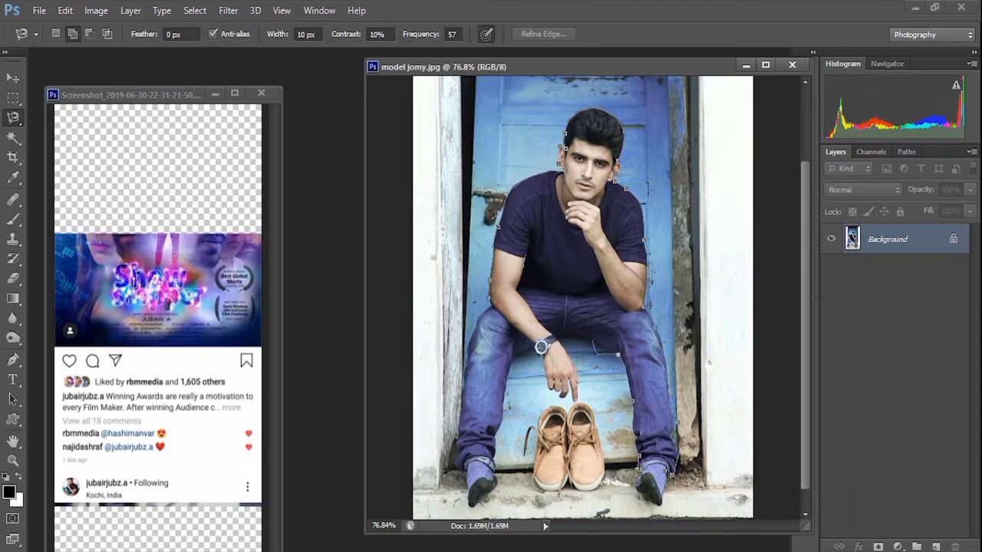
key(ctrl+plus)
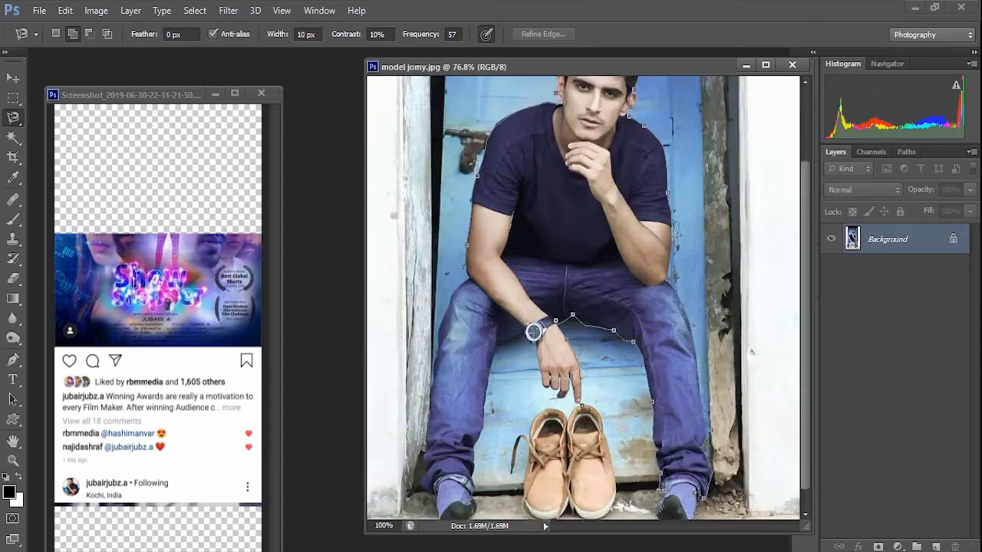
key(ctrl+plus)
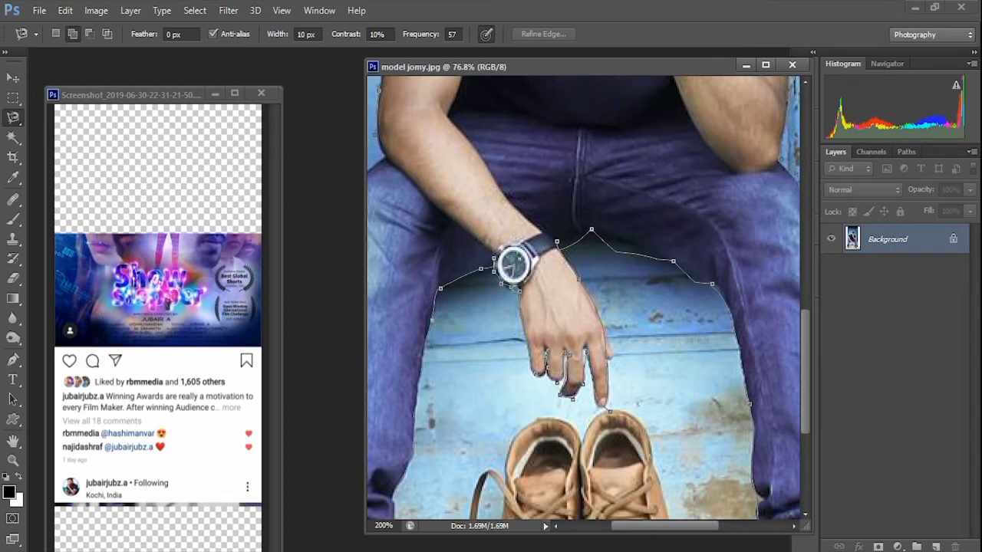
key(ctrl+minus)
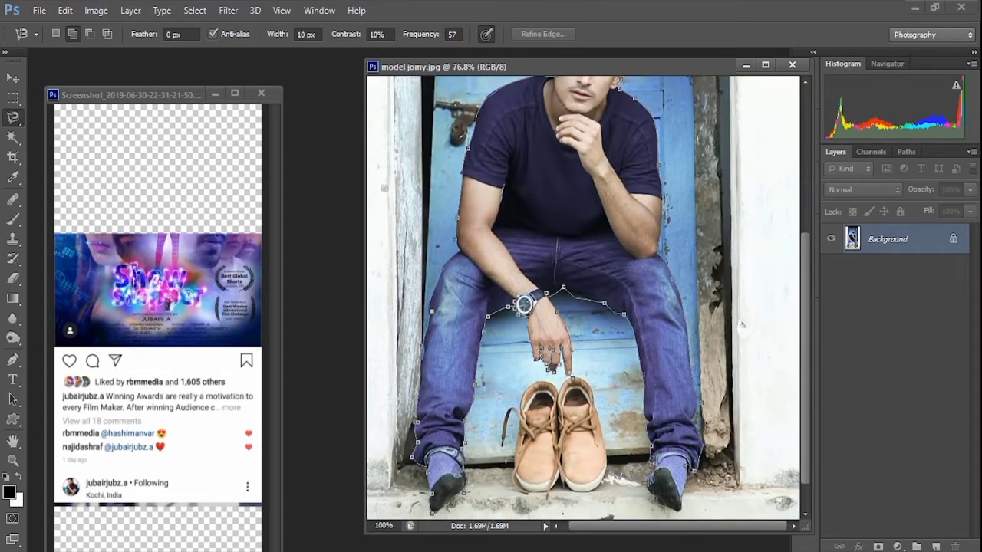
click(459, 247)
scroll(583, 297, up, 3)
scroll(583, 298, down, 2)
scroll(583, 298, up, 3)
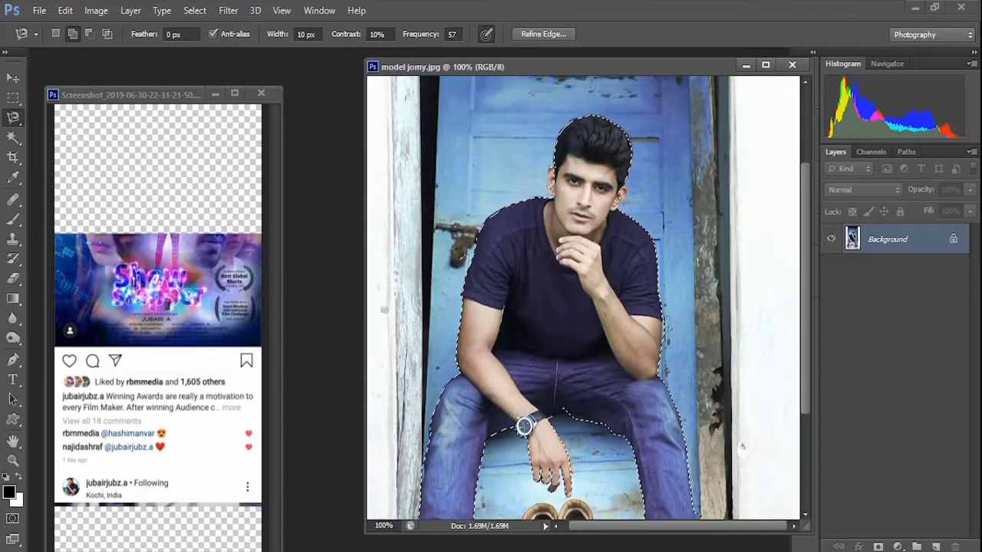
Copy the selected model into the screenshot document and position him over the lower edge of the post's picture
key(z)
drag(537, 198, 606, 197)
key(v)
key(ctrl+0)
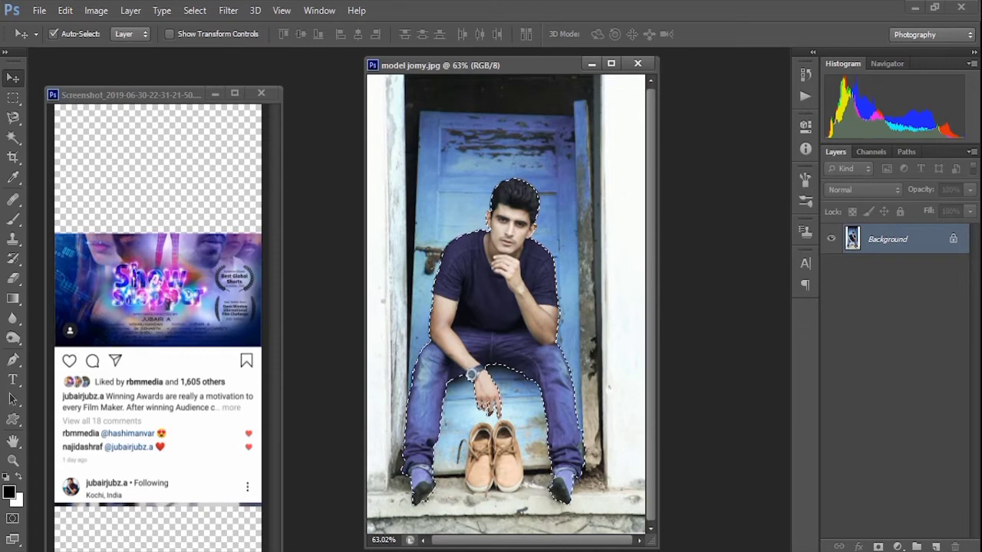
drag(510, 260, 415, 267)
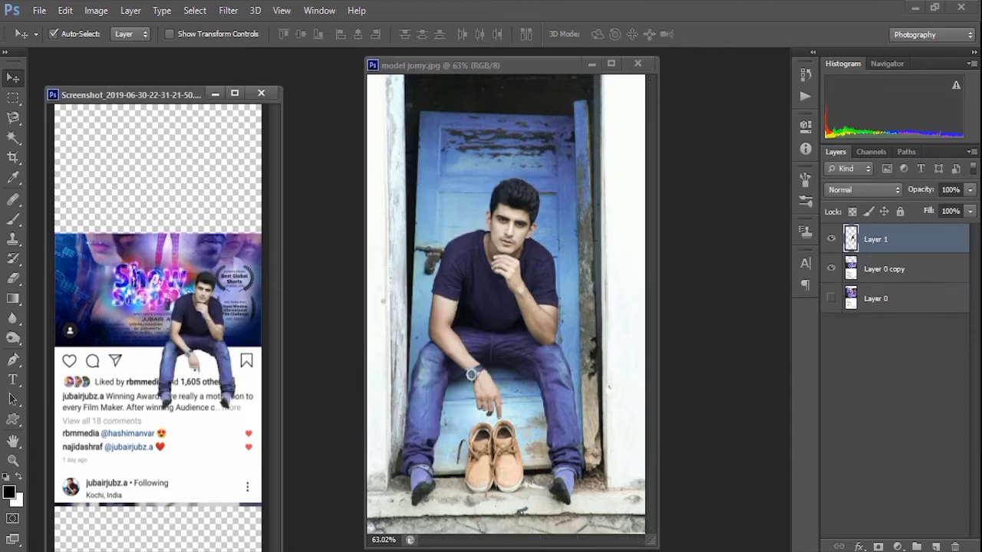
drag(208, 302, 211, 297)
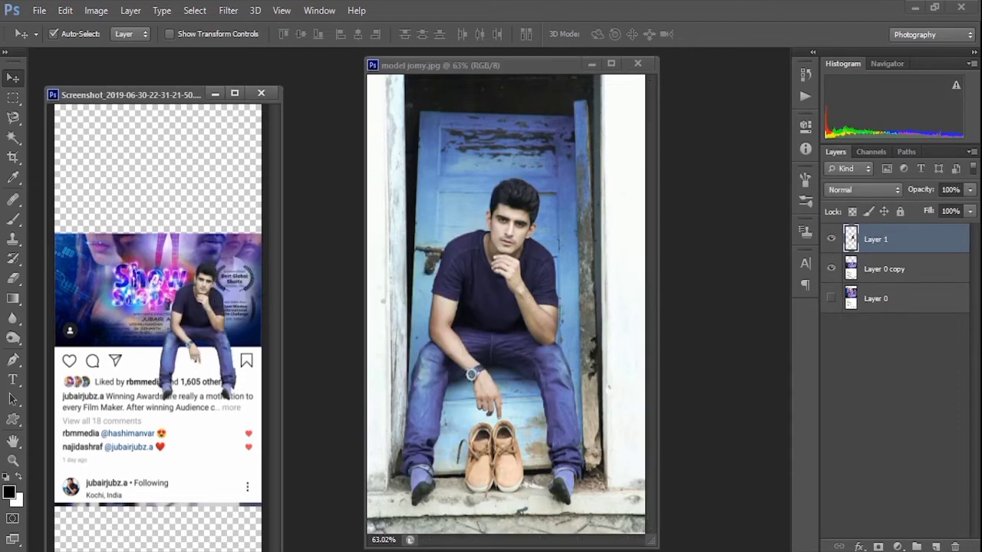
Close the model photo, center the screenshot document in the workspace, enlarge its view to about 32.8% and widen its window
drag(154, 94, 214, 77)
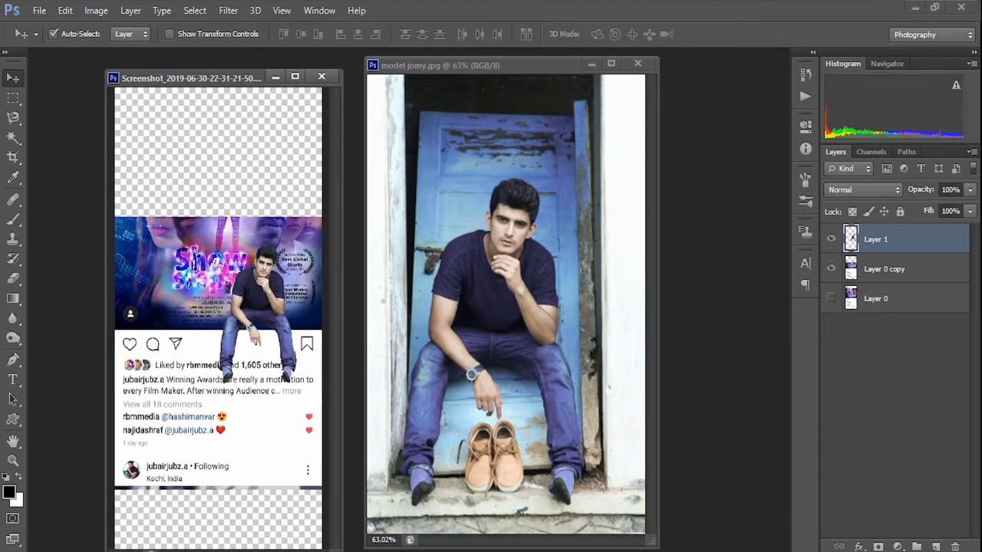
drag(521, 65, 614, 68)
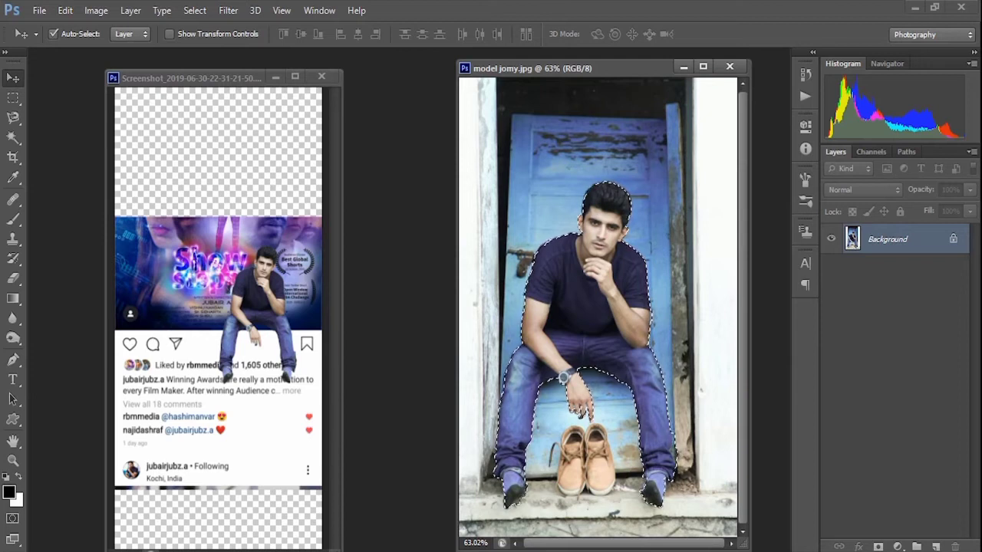
click(729, 67)
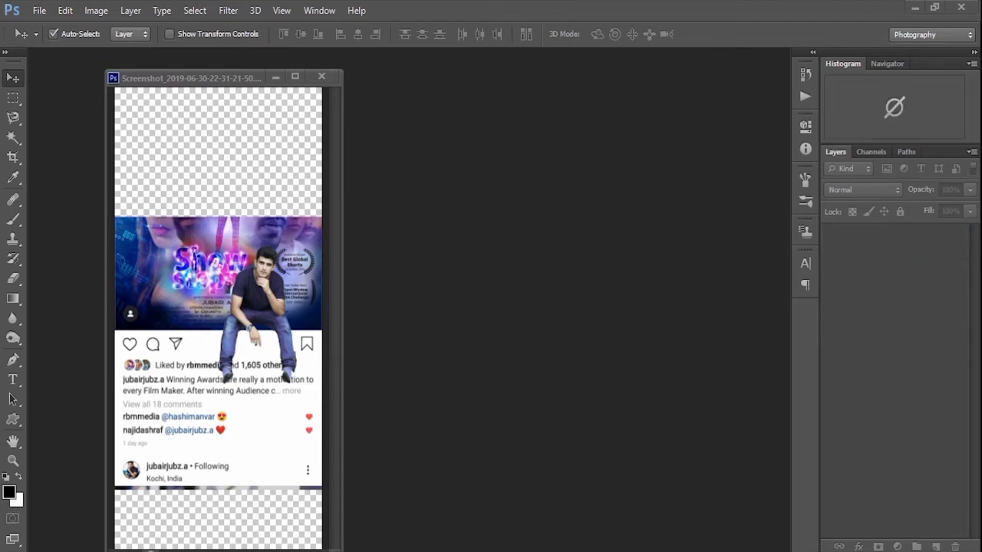
drag(207, 78, 449, 71)
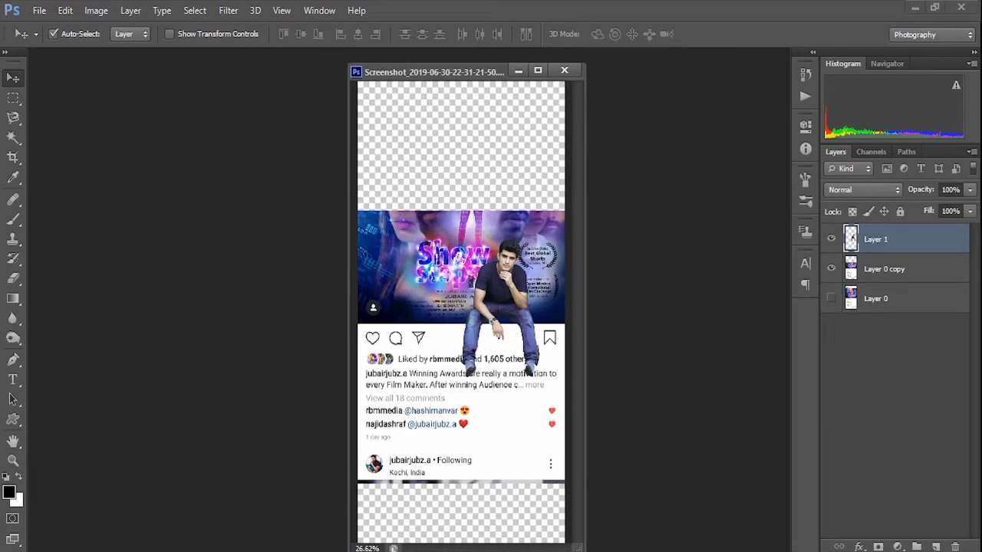
click(13, 460)
mouse_move(450, 221)
mouse_down()
mouse_move(522, 221)
mouse_move(467, 221)
mouse_up()
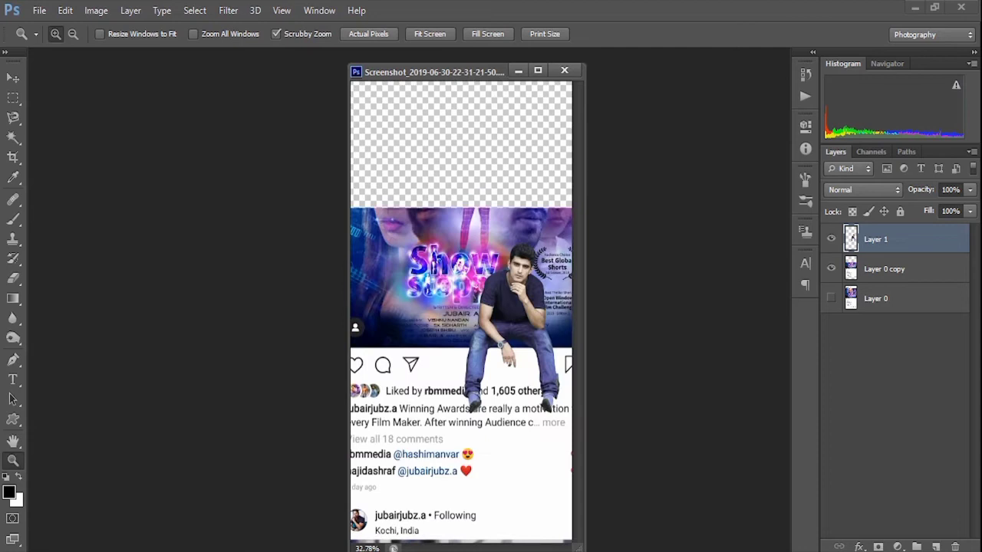
scroll(461, 311, down, 2)
drag(584, 307, 730, 307)
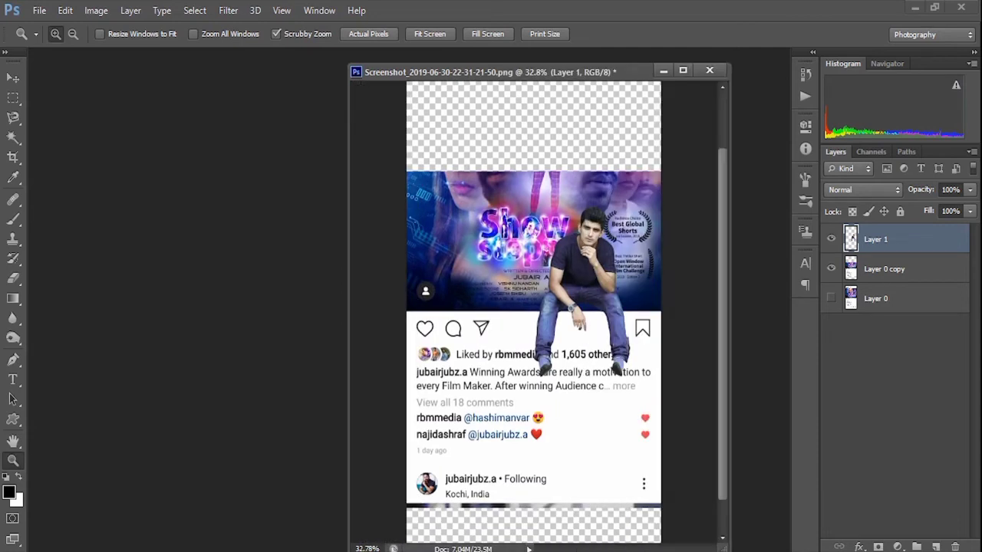
Scale the model layer proportionally to 120% and reposition him so he sits on the lower edge of the post's picture
key(v)
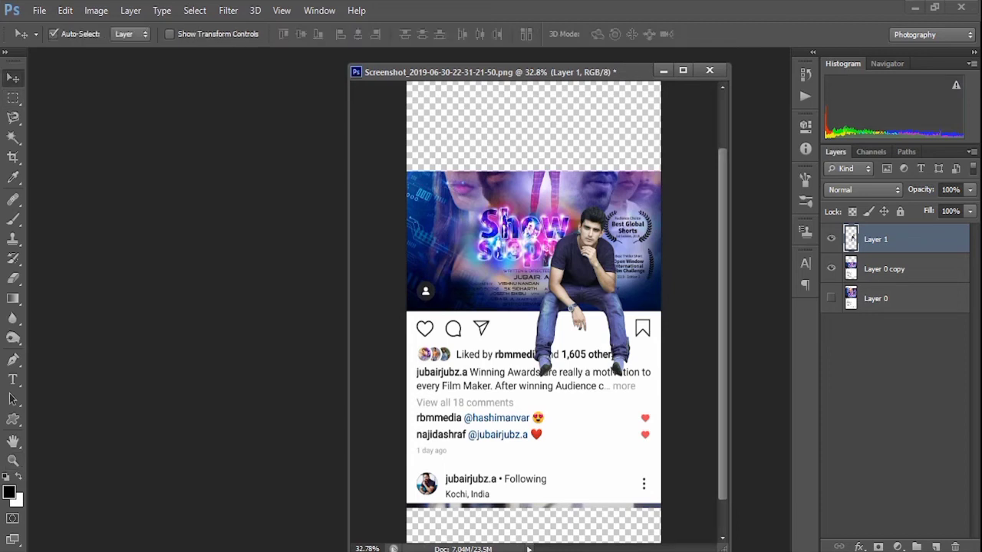
click(66, 10)
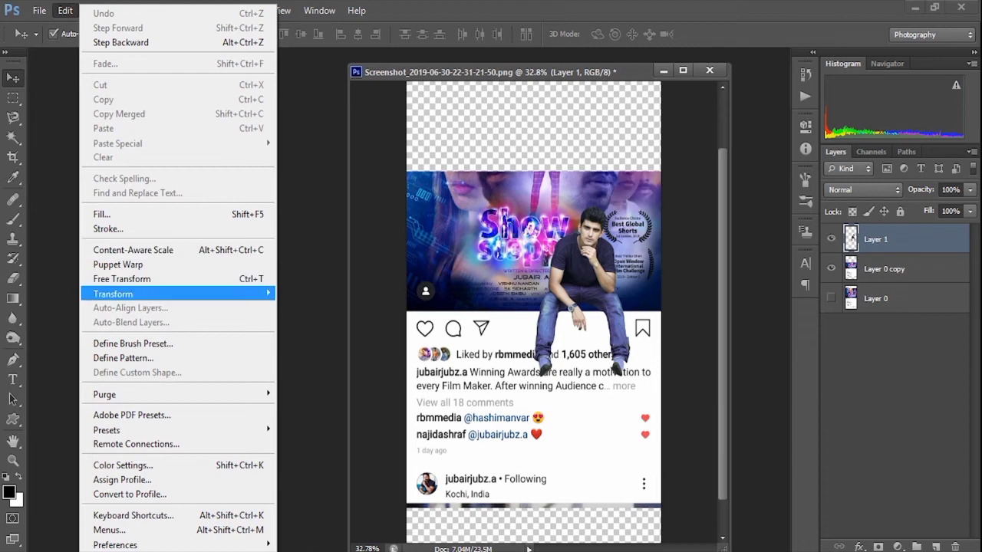
click(122, 278)
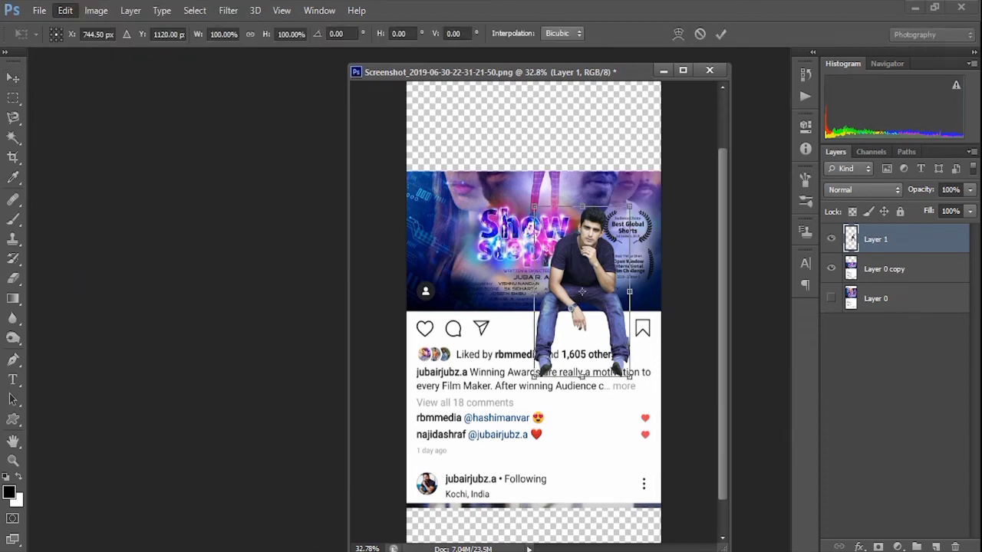
click(250, 33)
click(281, 34)
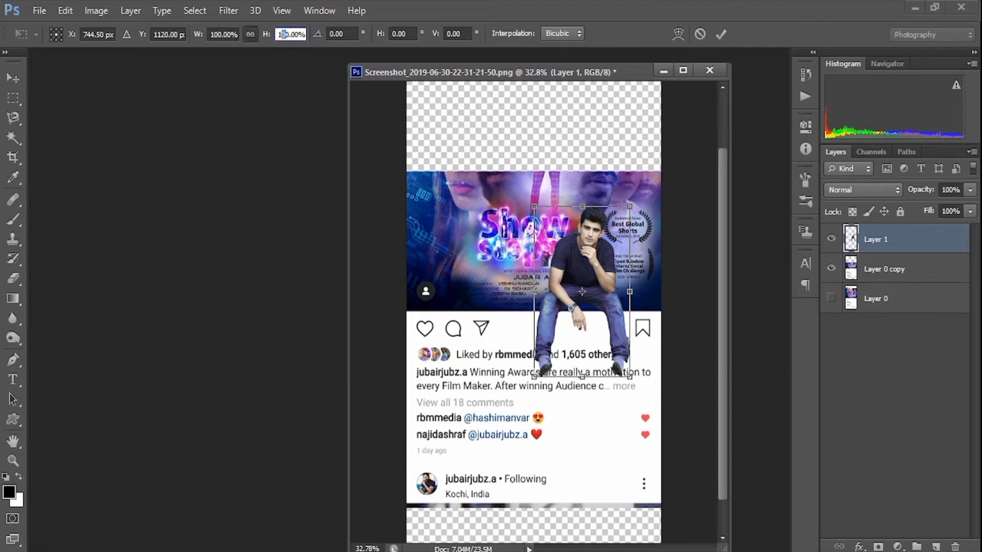
text(130)
key(Return)
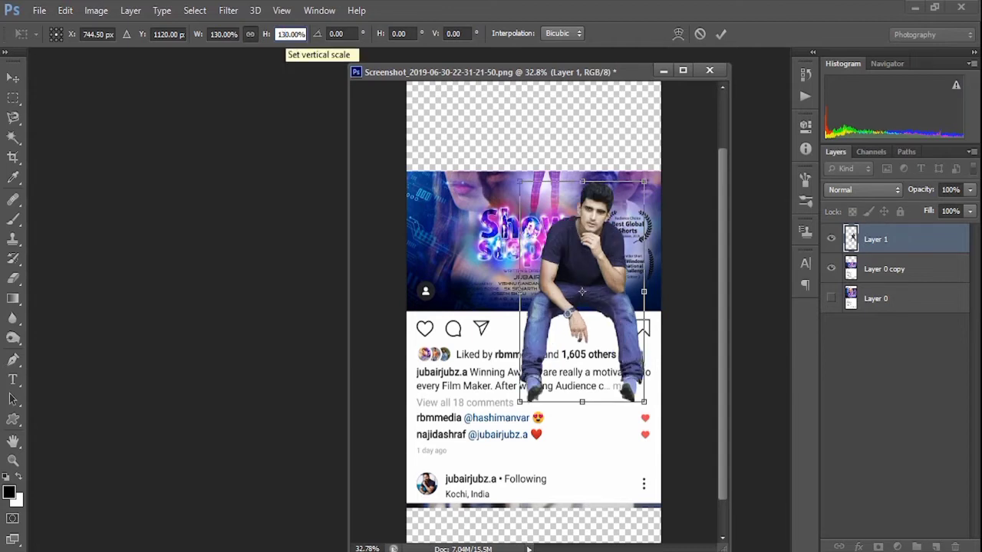
text(120)
key(Return)
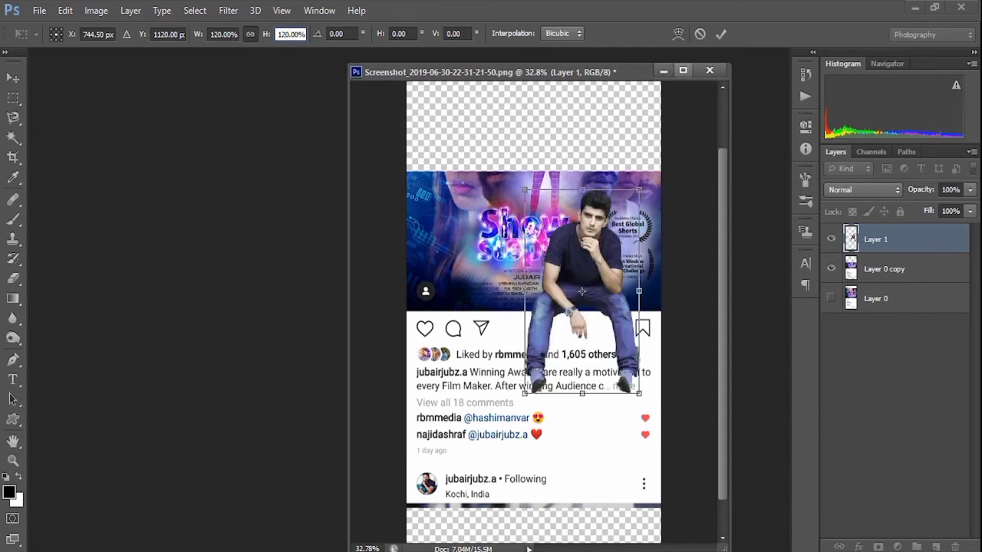
click(721, 34)
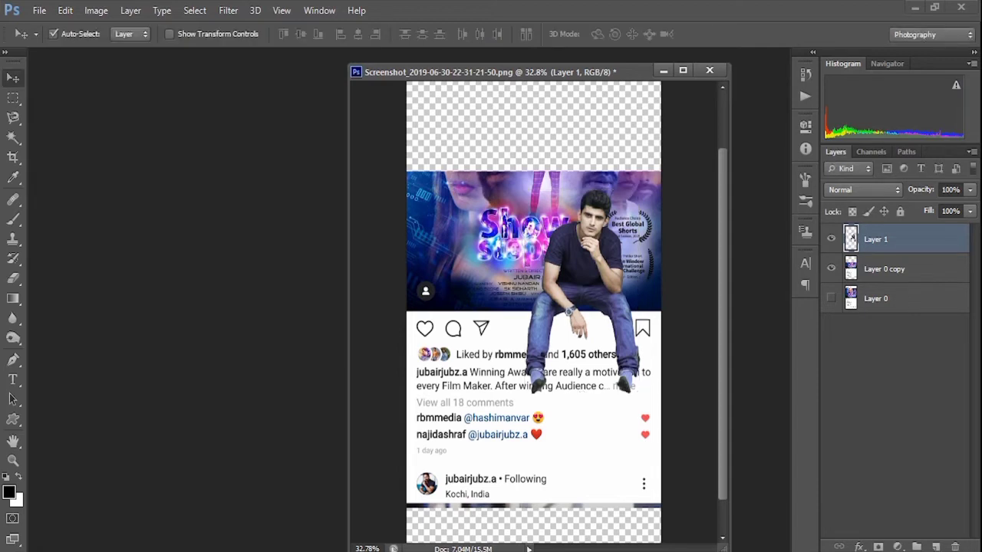
drag(590, 264, 598, 239)
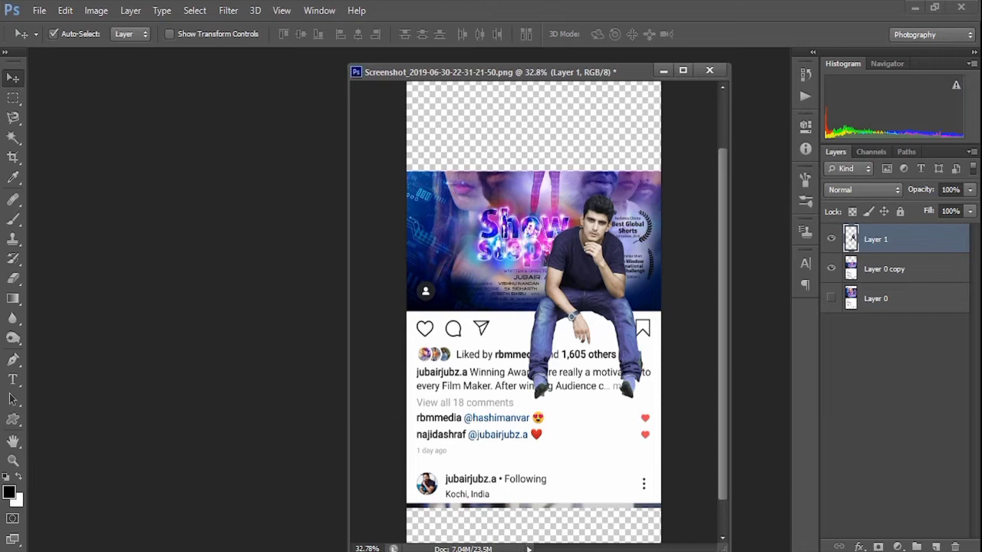
Open bg1.jpg, copy it into the screenshot document at the post picture's upper-left corner and close the source image
key(ctrl+o)
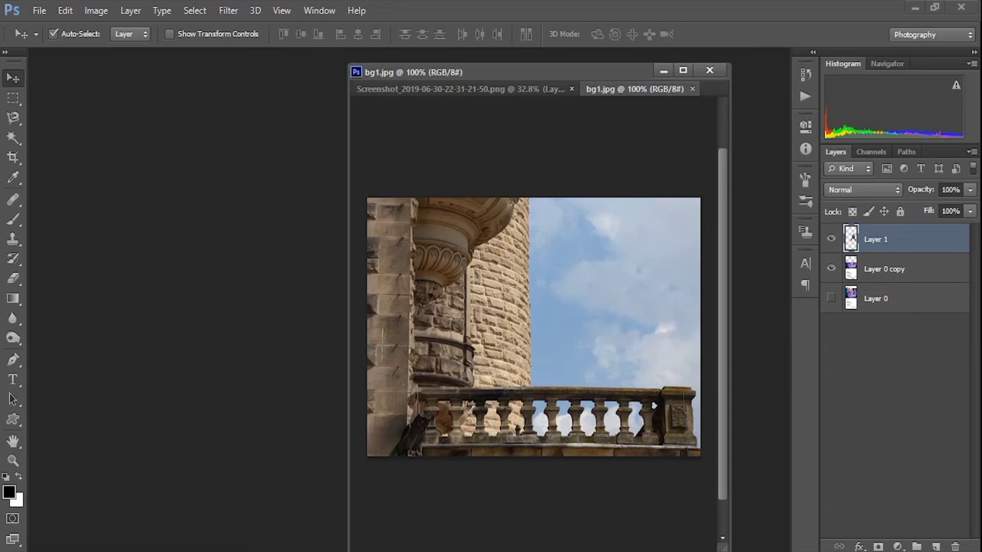
drag(634, 89, 694, 192)
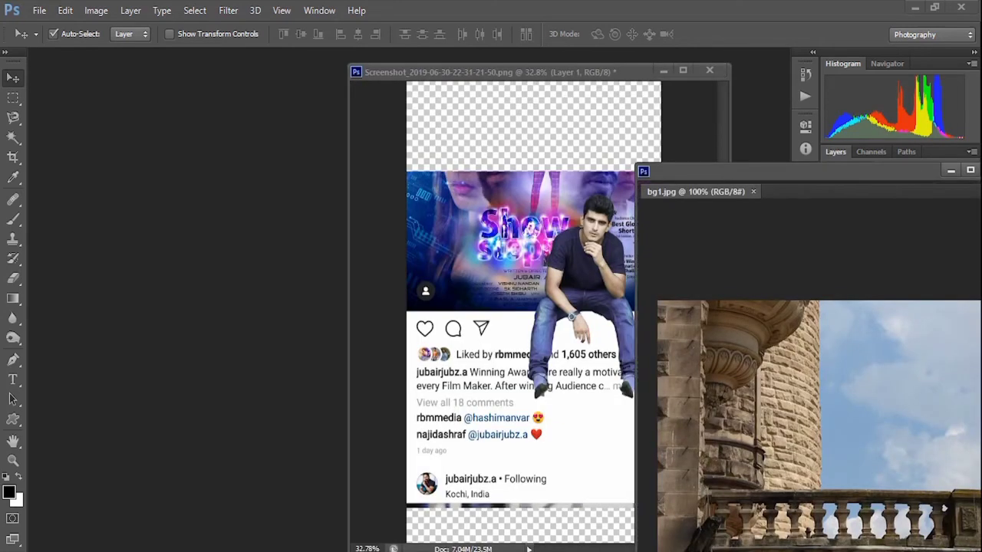
drag(818, 430, 519, 261)
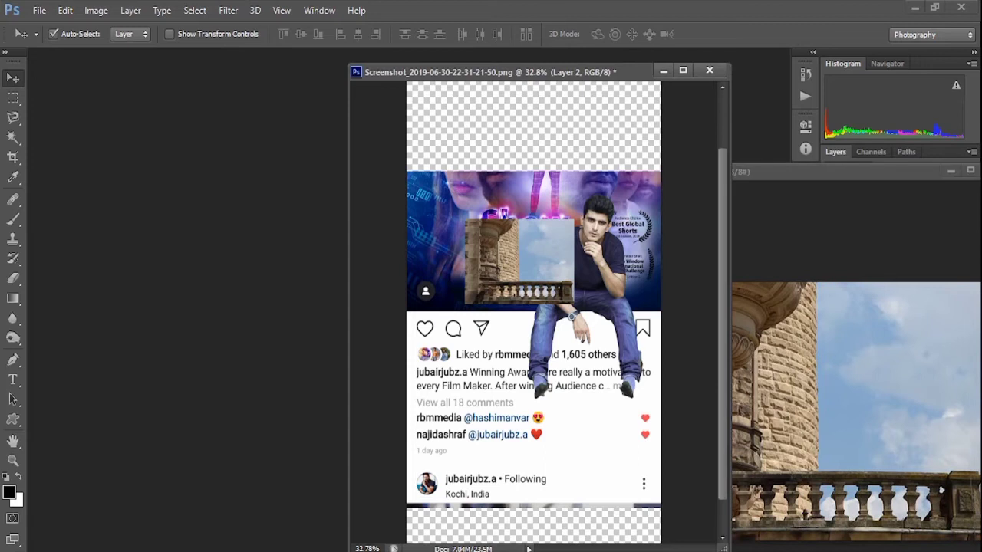
drag(790, 171, 446, 178)
key(ctrl+w)
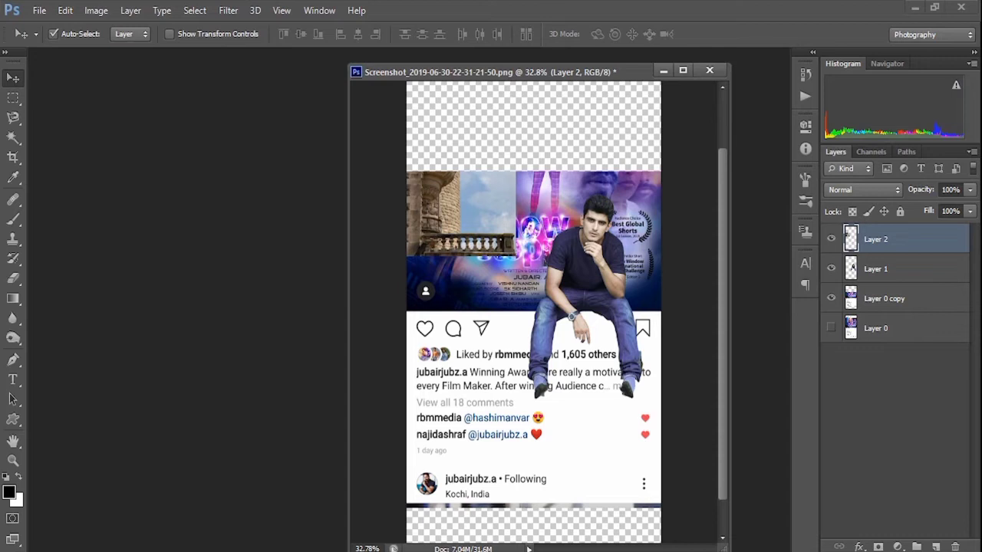
Scale the castle background proportionally to the full width of the post and place its layer beneath the model
click(66, 10)
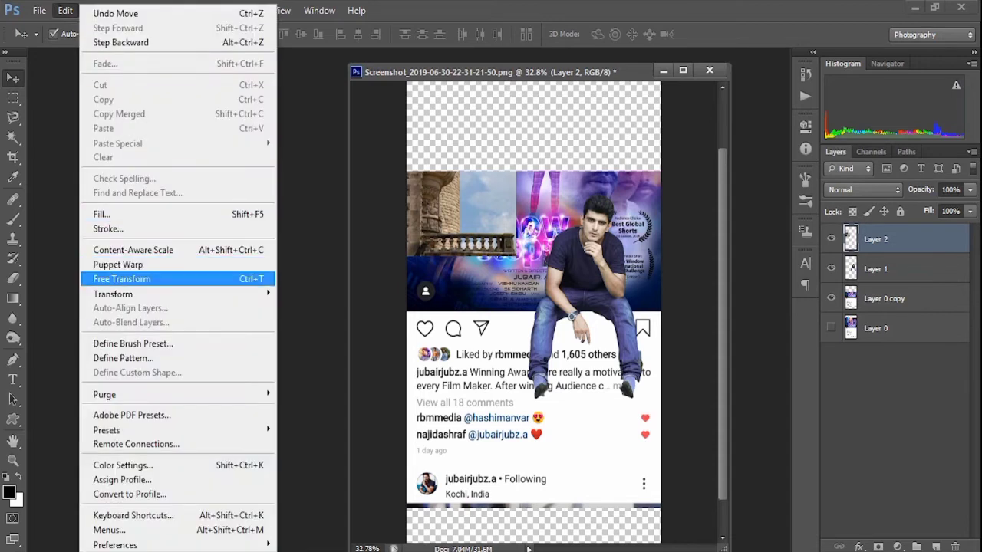
click(153, 279)
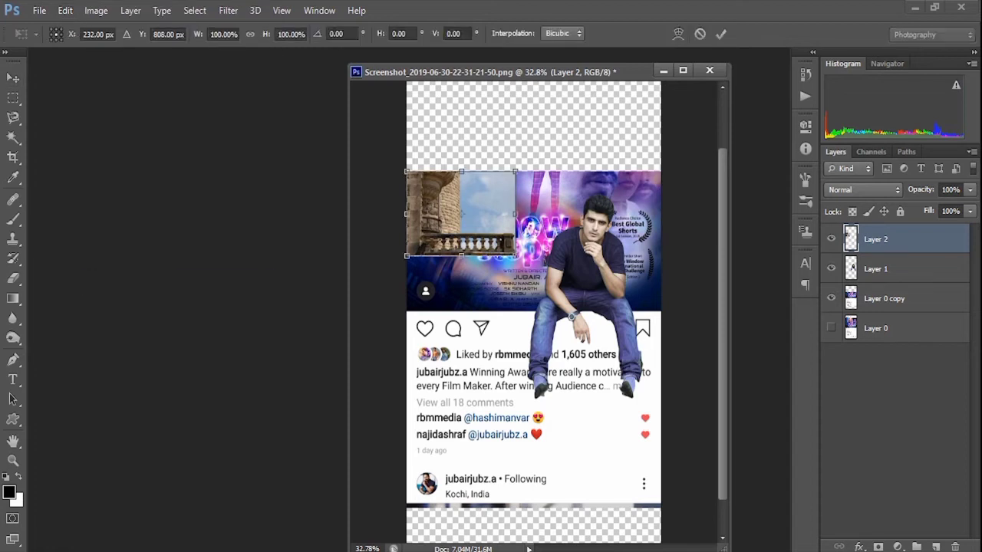
click(250, 34)
drag(515, 256, 661, 371)
key(Return)
key(ctrl+bracketleft)
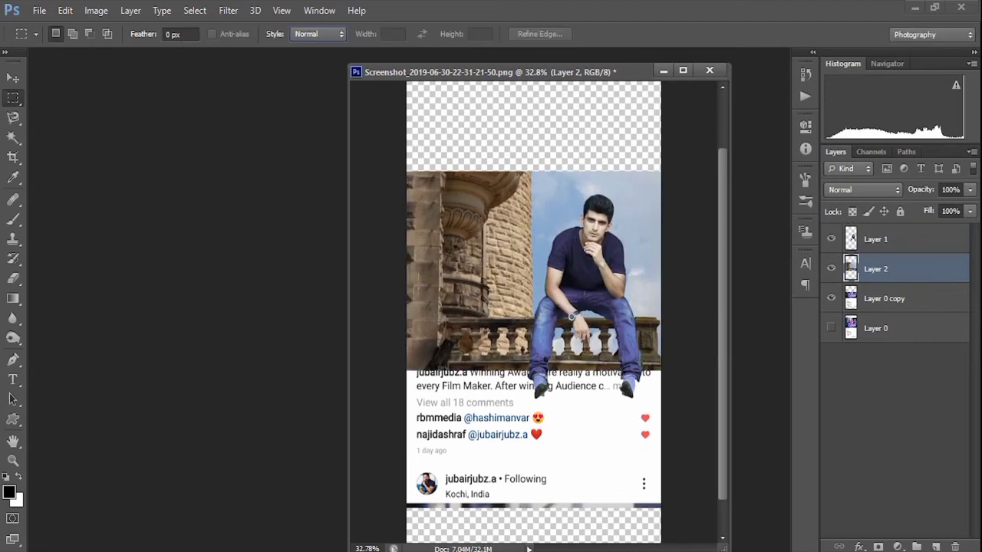
Delete the lower part of the castle background from just below the balustrade's top edge and deselect
drag(400, 322, 688, 451)
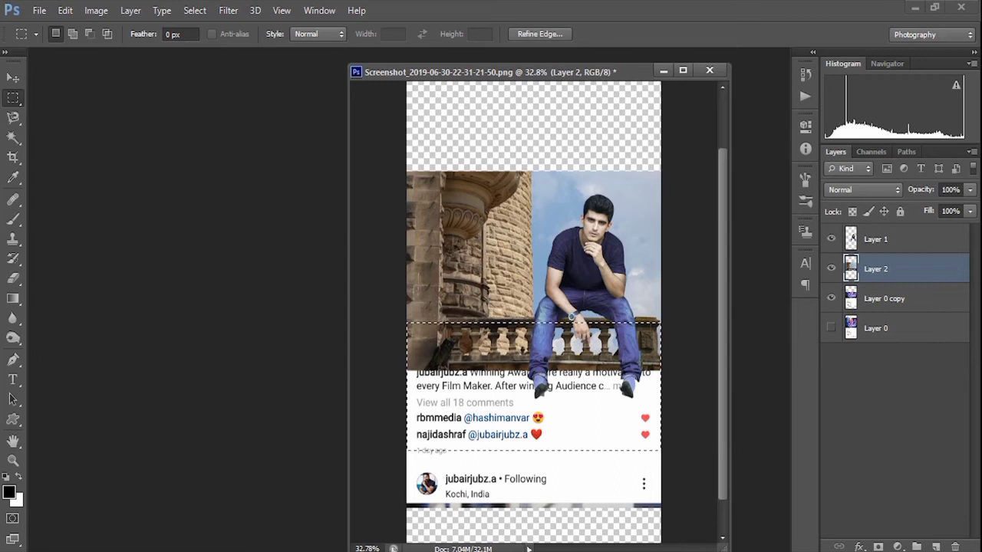
key(Delete)
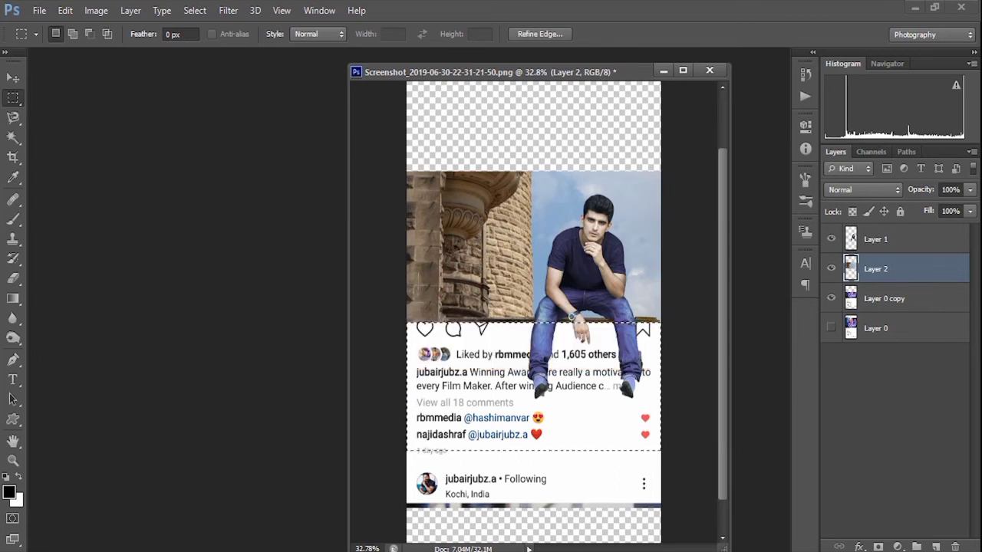
key(ctrl+d)
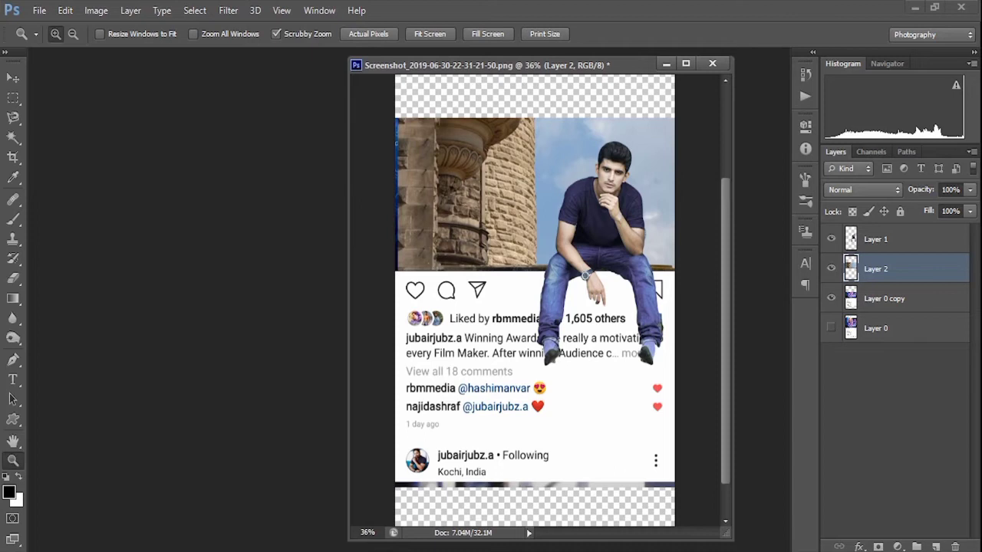
Open blue shoe.jpg and place its window beside the model in the screenshot document
key(ctrl+o)
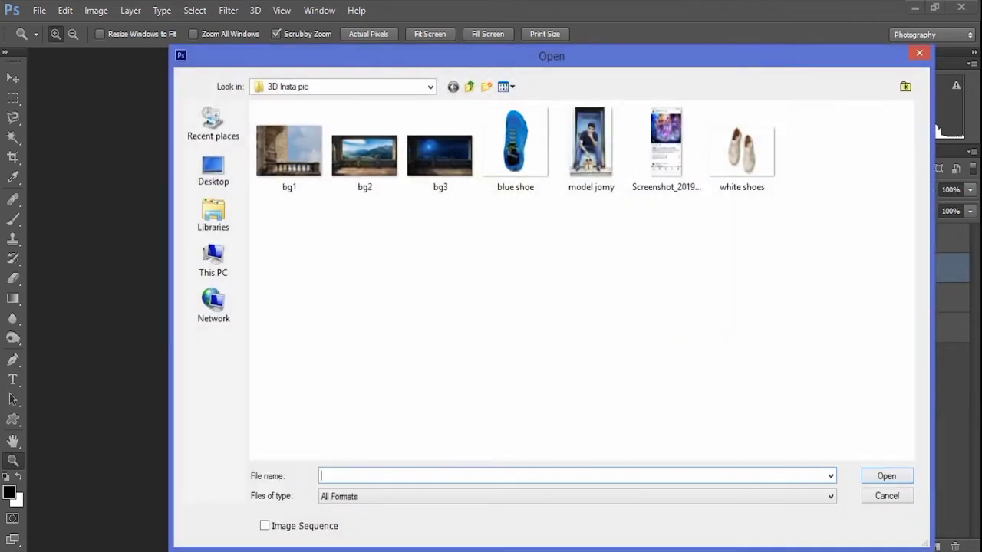
double_click(514, 150)
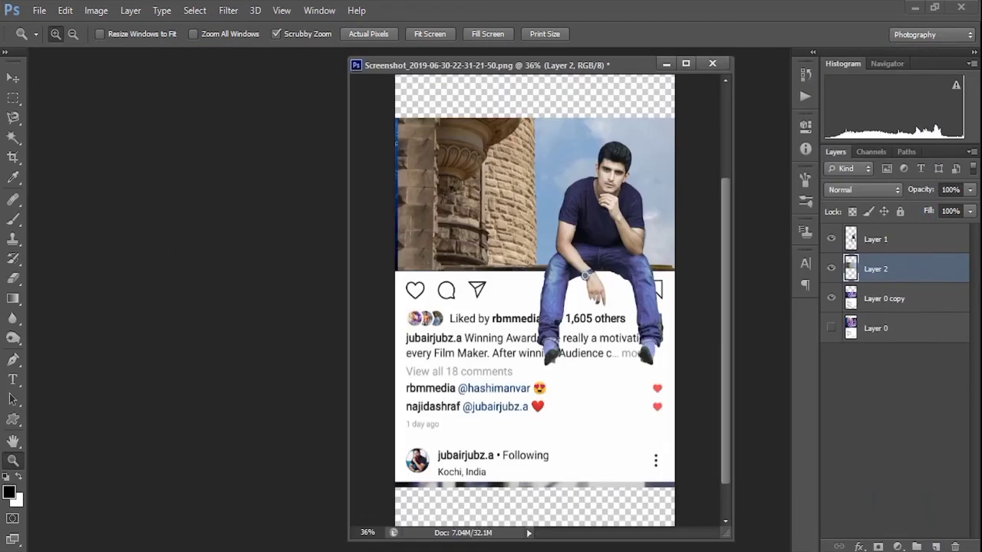
drag(628, 82, 675, 162)
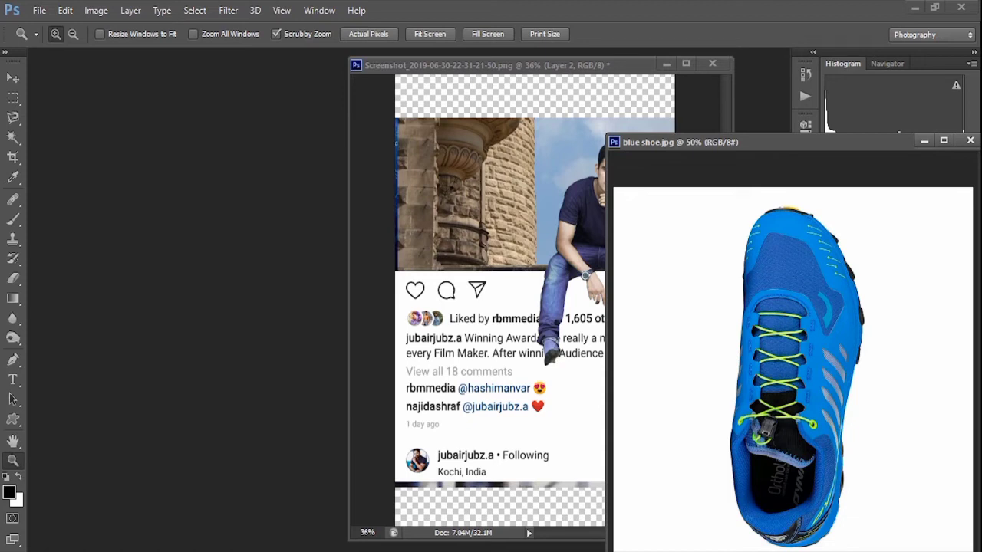
drag(675, 142, 741, 142)
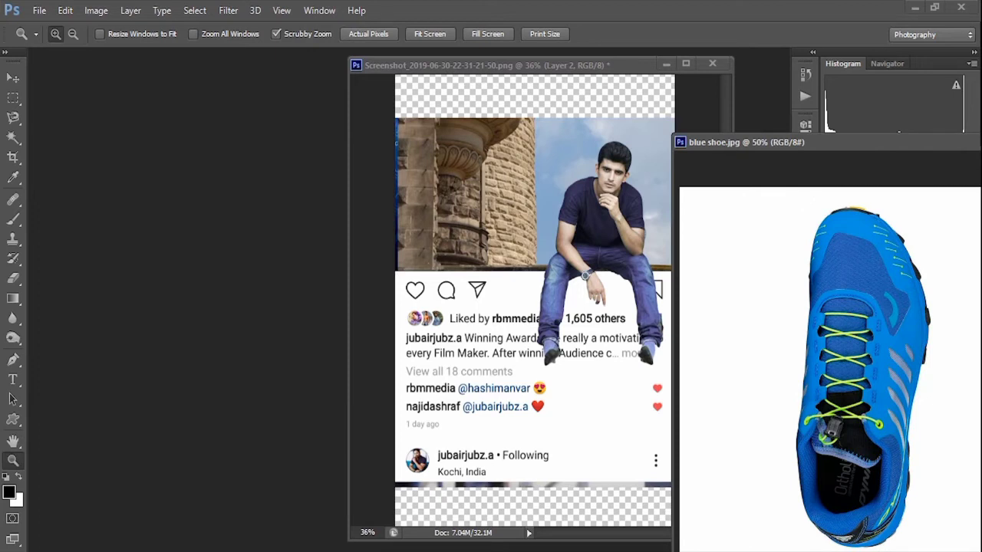
Select the shoe in blue shoe.jpg by selecting its white background with the Magic Wand at tolerance 50 and inverting the selection
key(w)
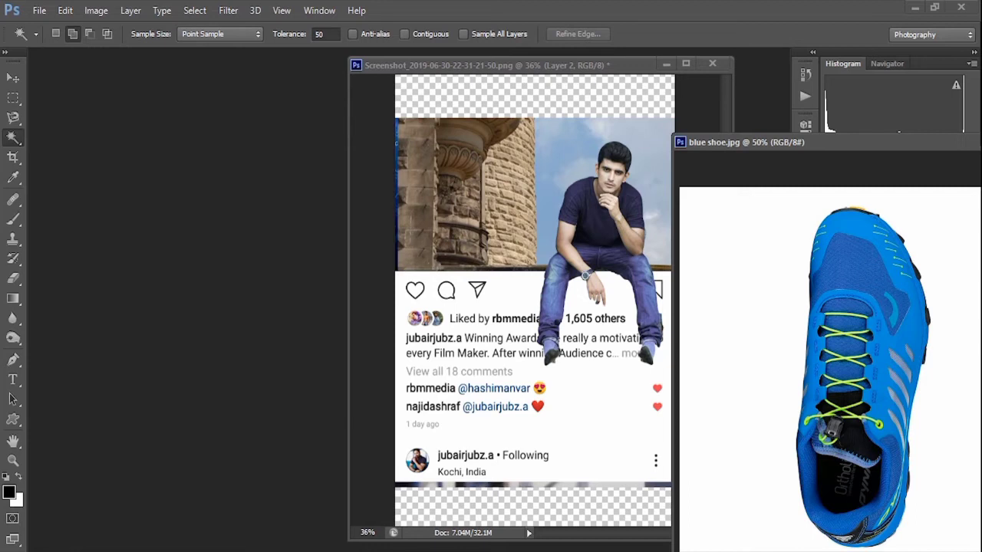
click(736, 307)
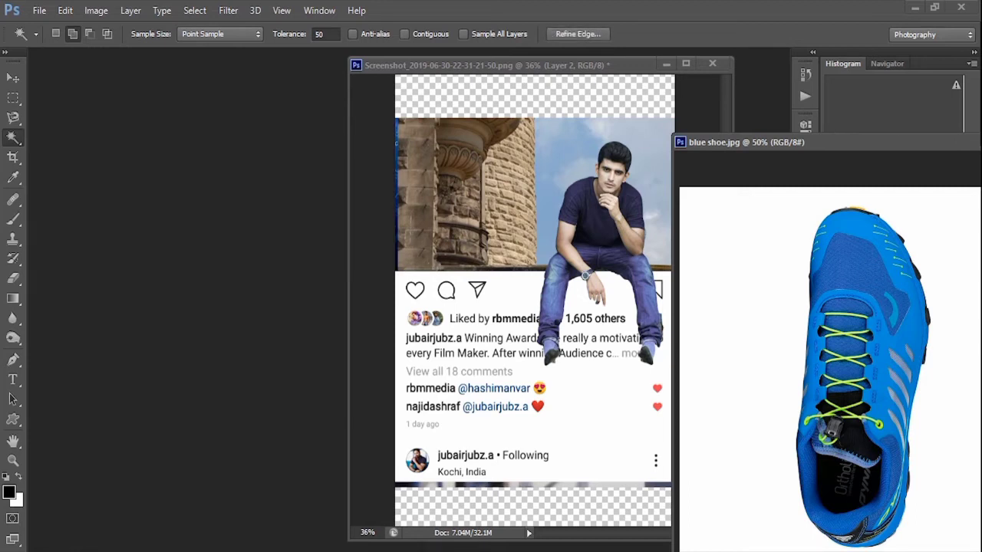
drag(767, 142, 129, 110)
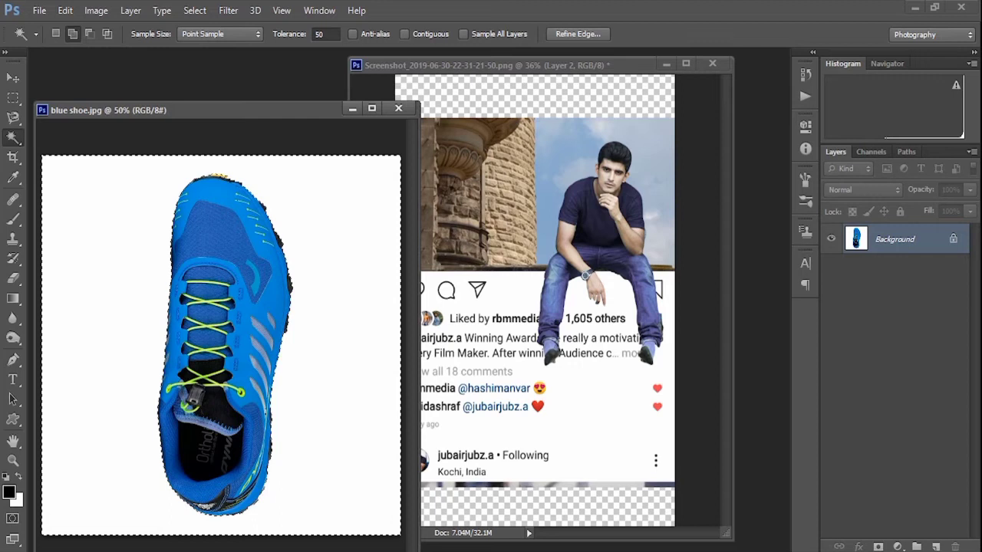
click(194, 10)
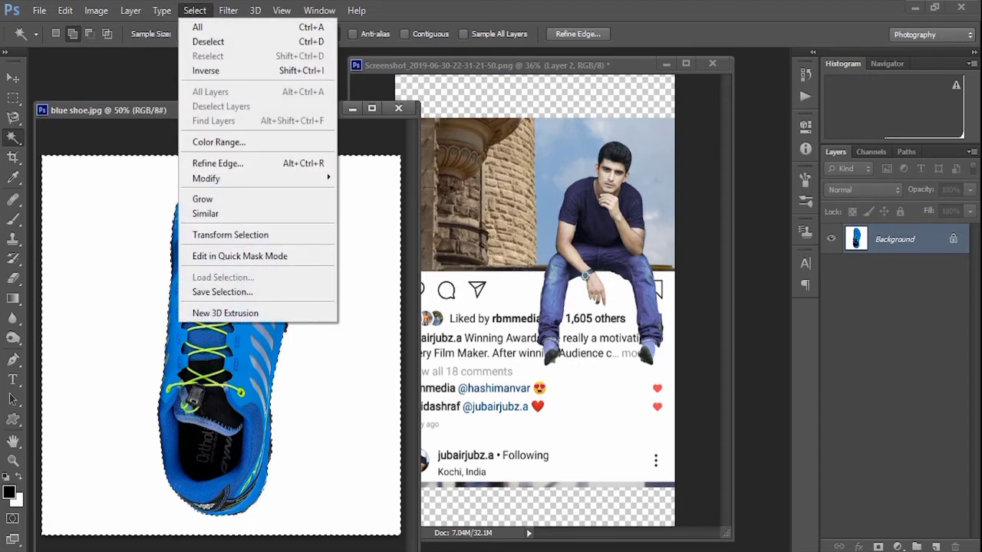
click(205, 70)
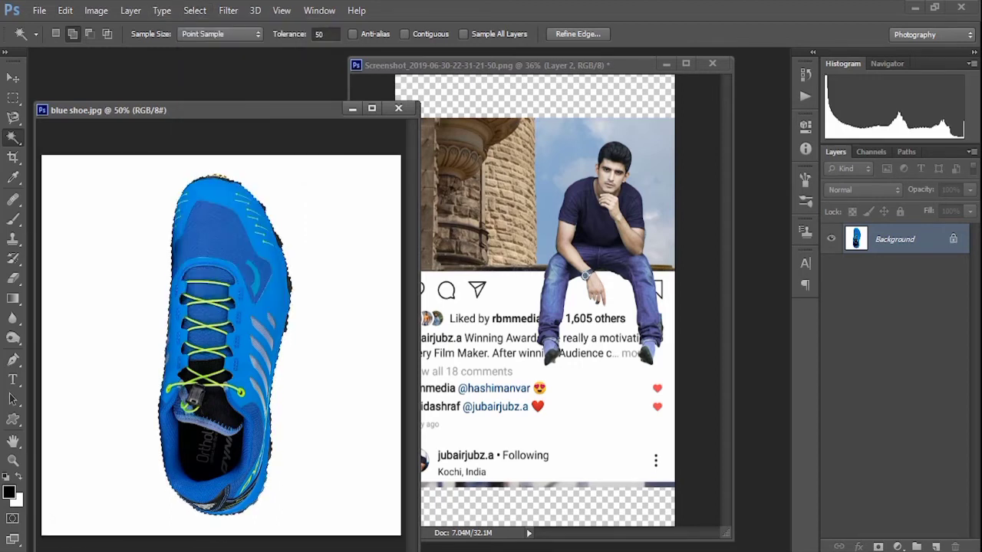
Copy the selected shoe into the screenshot document and position it over the model's legs
key(v)
drag(225, 341, 527, 330)
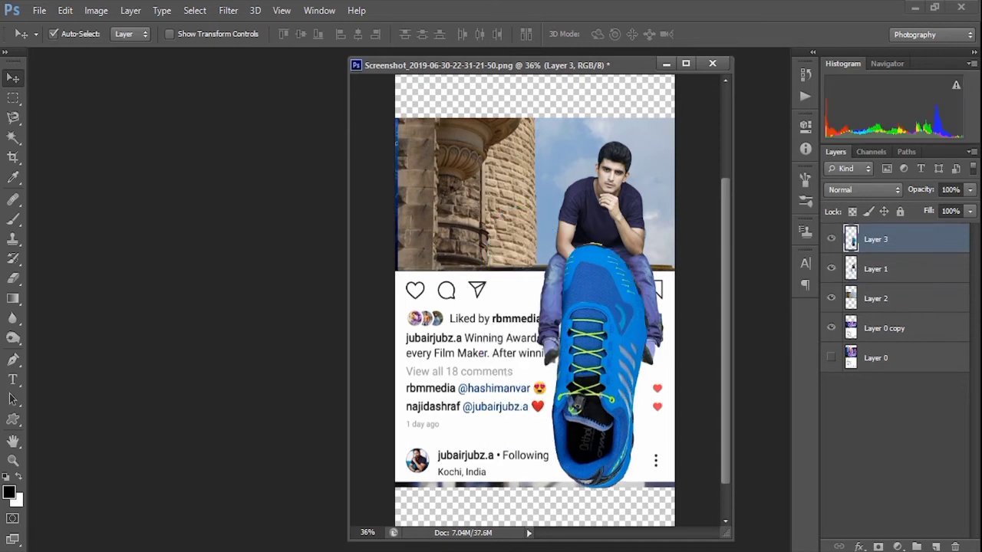
mouse_move(614, 289)
mouse_down()
mouse_move(614, 307)
mouse_move(612, 296)
mouse_up()
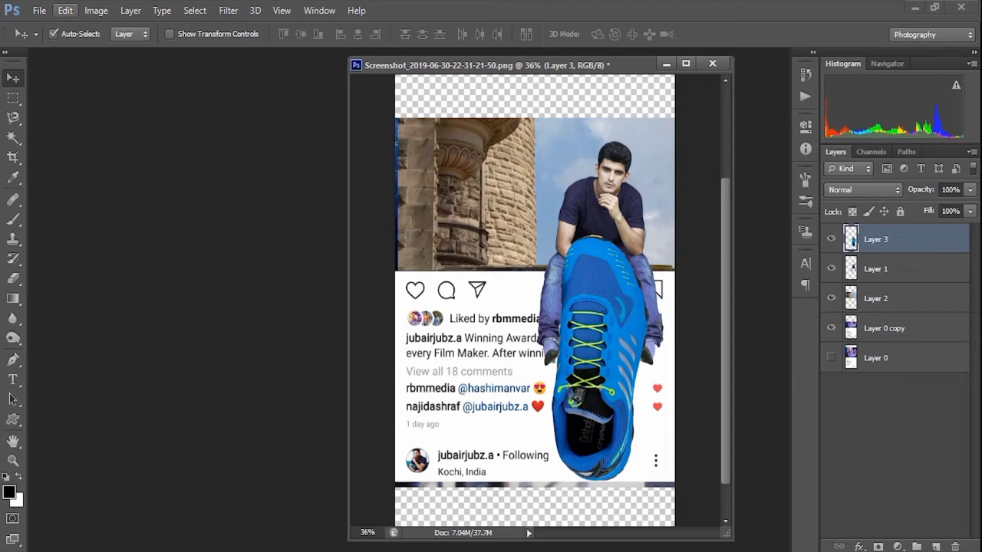
Flip the shoe layer vertically so its toe points down
click(65, 10)
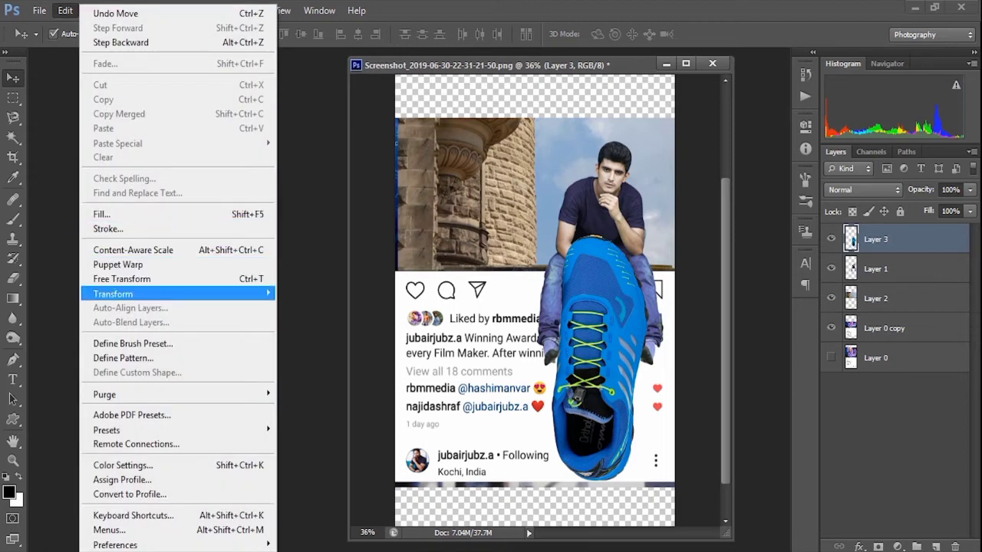
mouse_move(177, 293)
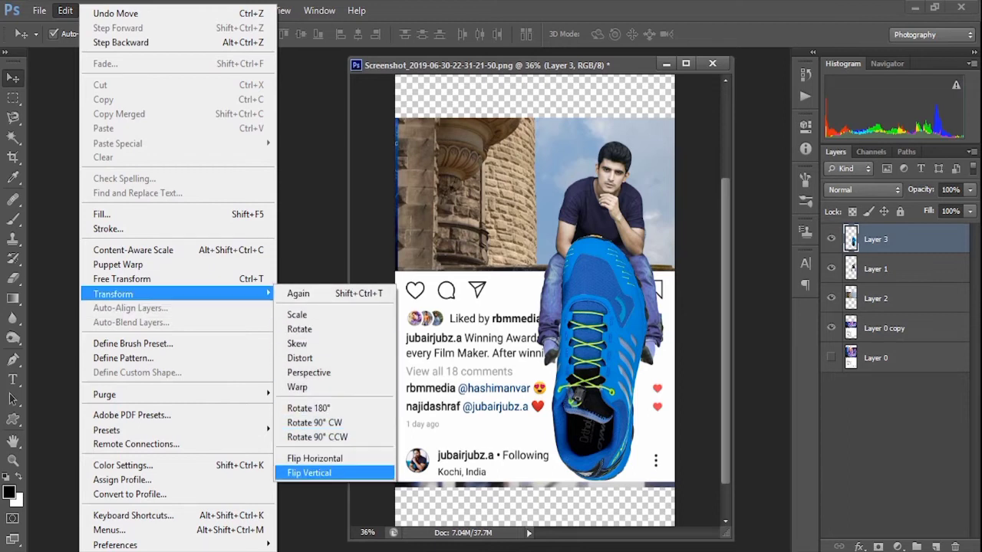
click(309, 473)
Shrink the shoe proportionally to about foot size, tilt it slightly and place it below the model's right-hand foot in the picture
click(66, 10)
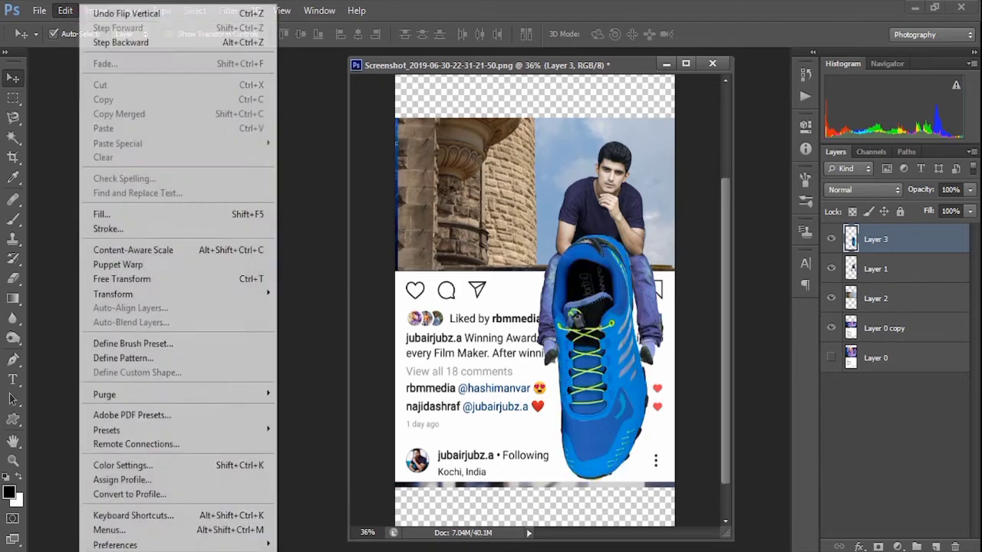
click(122, 279)
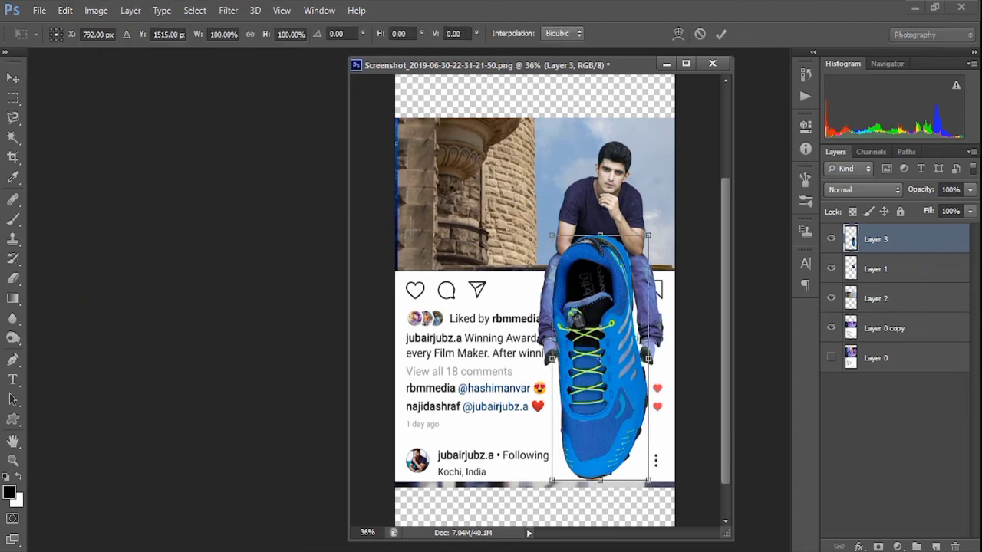
click(250, 34)
drag(552, 235, 618, 406)
drag(633, 444, 649, 365)
drag(634, 328, 661, 346)
drag(653, 391, 627, 419)
key(Return)
Duplicate the shoe layer, flip the copy horizontally and place it slightly higher, below the model's other foot
right_click(884, 240)
click(644, 120)
key(Return)
click(65, 9)
click(337, 458)
drag(584, 396, 577, 395)
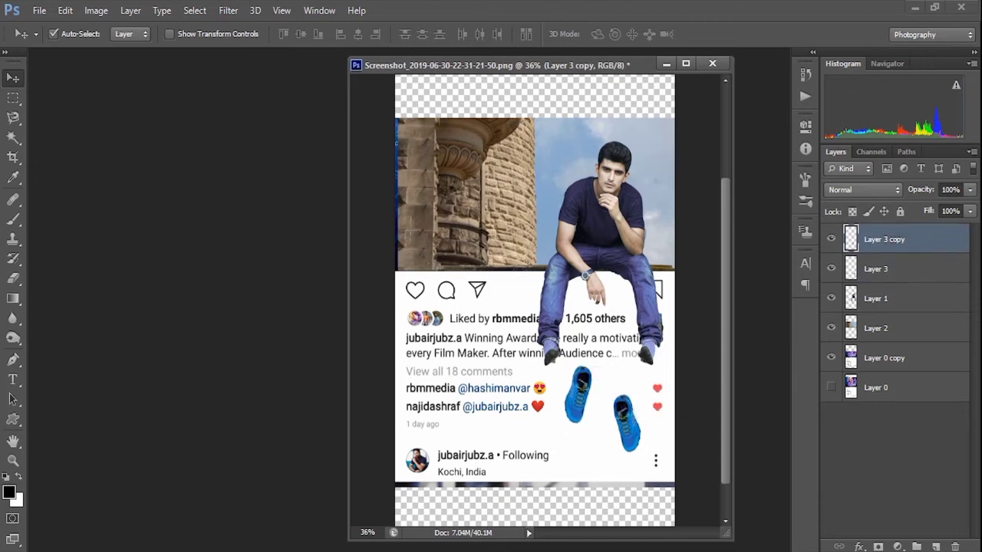
Shift the castle background about 0.28 in to the left, delete its leftover strip below the picture's right corner and deselect
drag(460, 201, 456, 201)
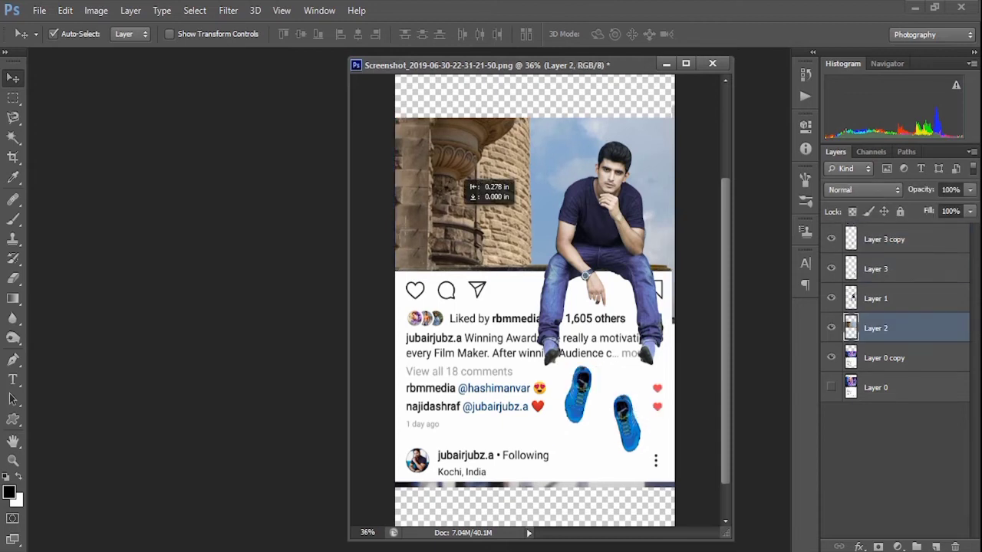
key(m)
drag(664, 272, 680, 383)
key(Delete)
key(ctrl+d)
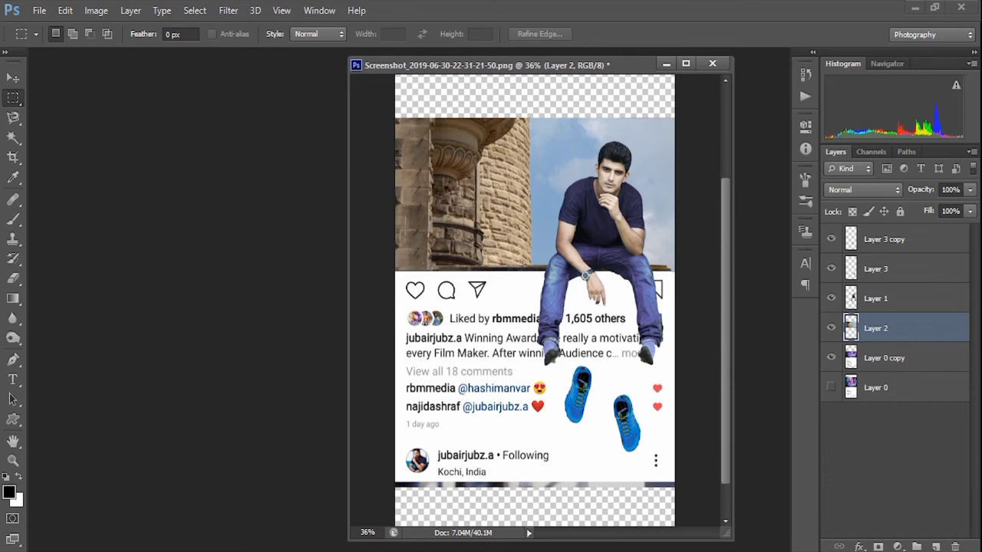
Start a Match Color adjustment on the model layer, using the screenshot document's Layer 2 as the colour source
key(v)
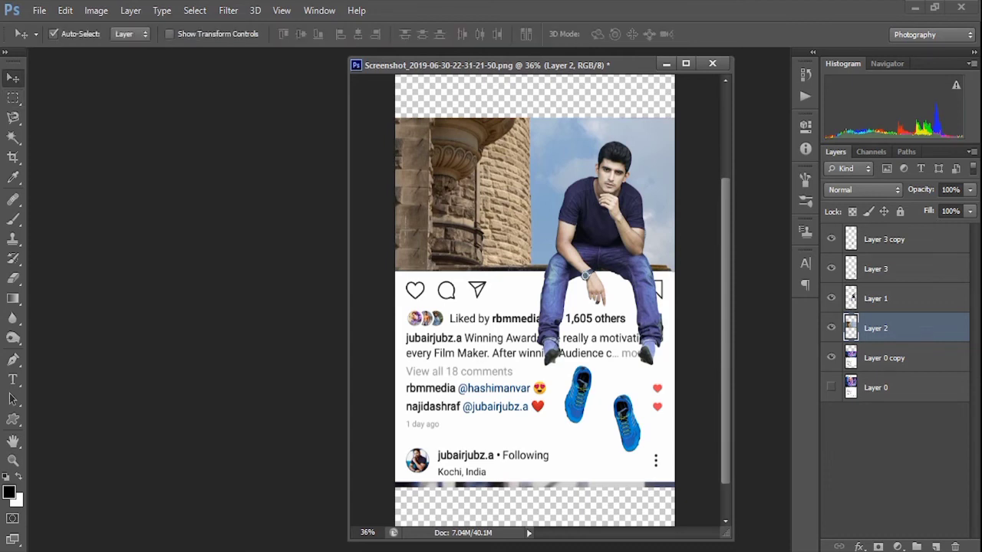
click(852, 297)
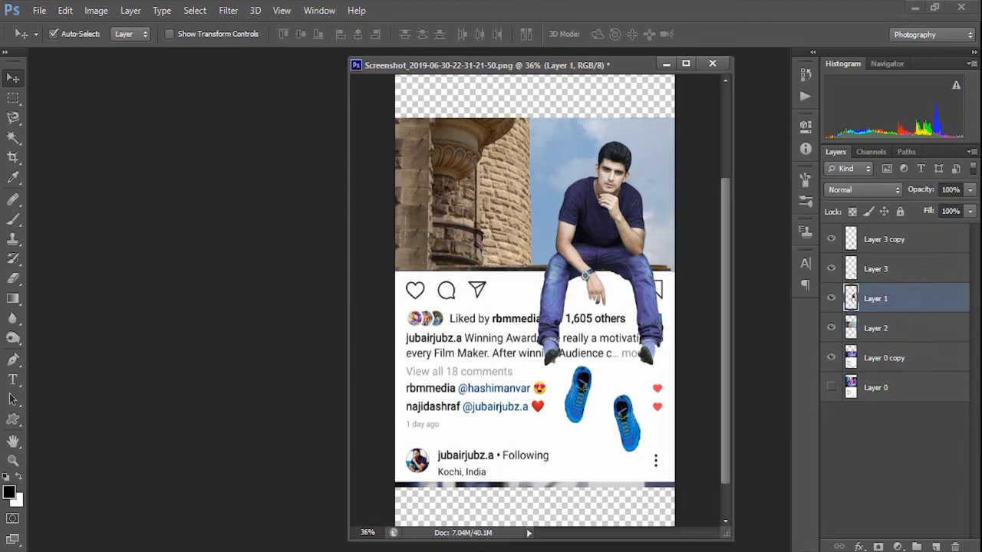
click(96, 10)
mouse_move(138, 49)
click(285, 365)
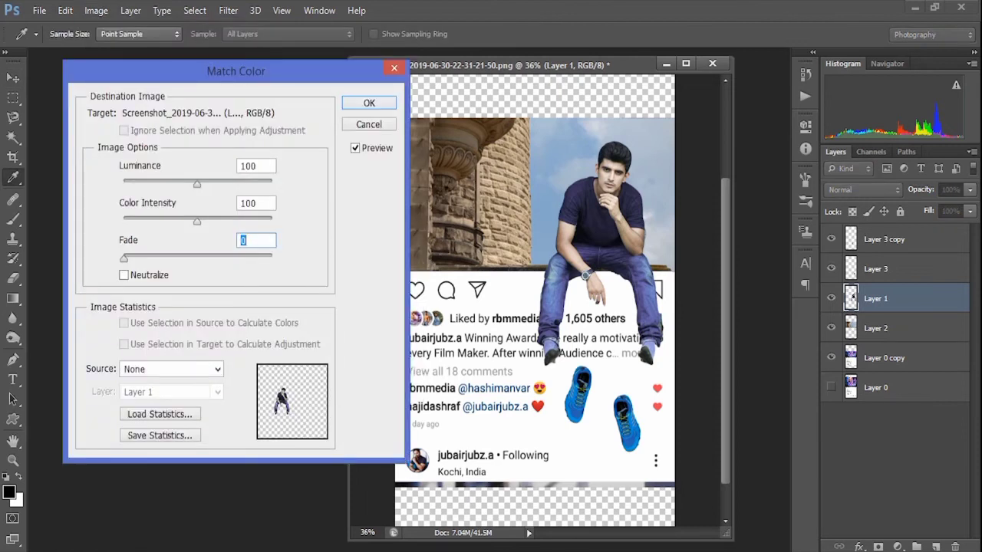
click(171, 369)
click(204, 396)
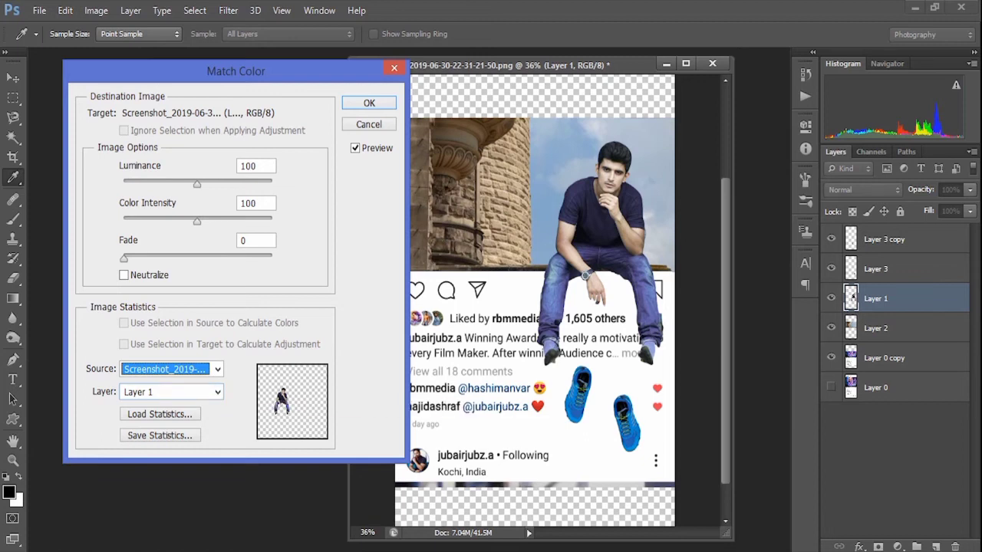
click(204, 392)
click(170, 468)
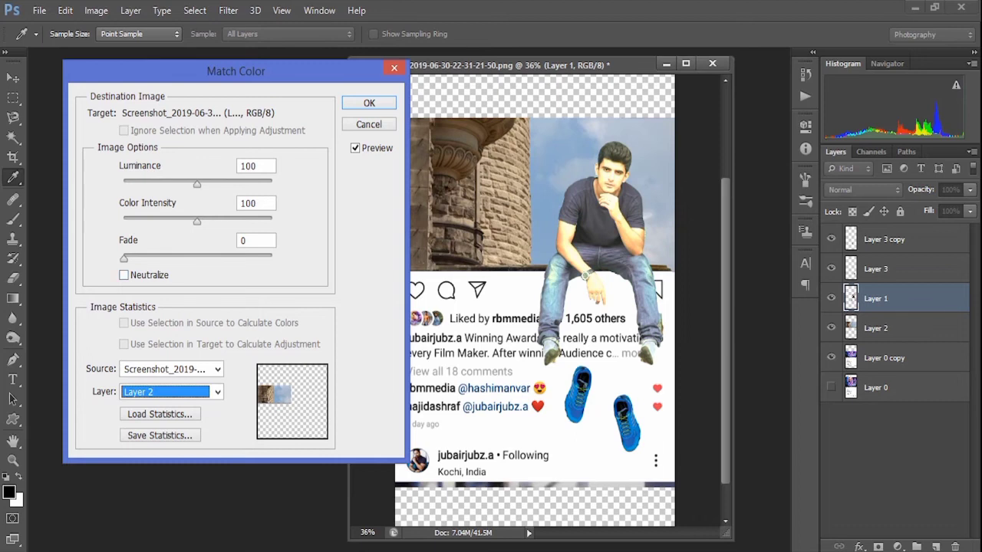
Try the Neutralize option on the model's colour match
click(255, 240)
click(123, 274)
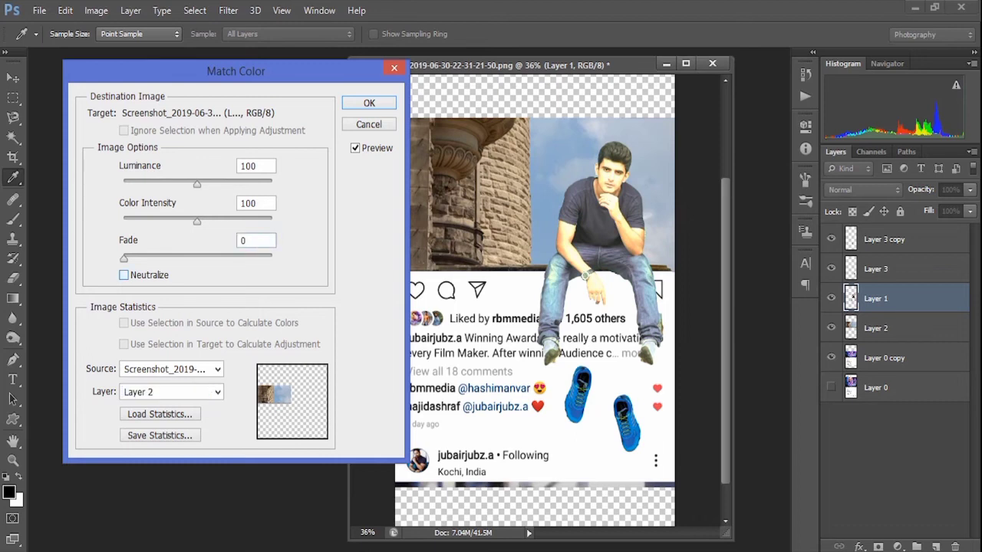
click(123, 275)
click(124, 275)
click(124, 275)
Set the colour match to fade 50, luminance 80 and color intensity 110
click(244, 241)
text(50)
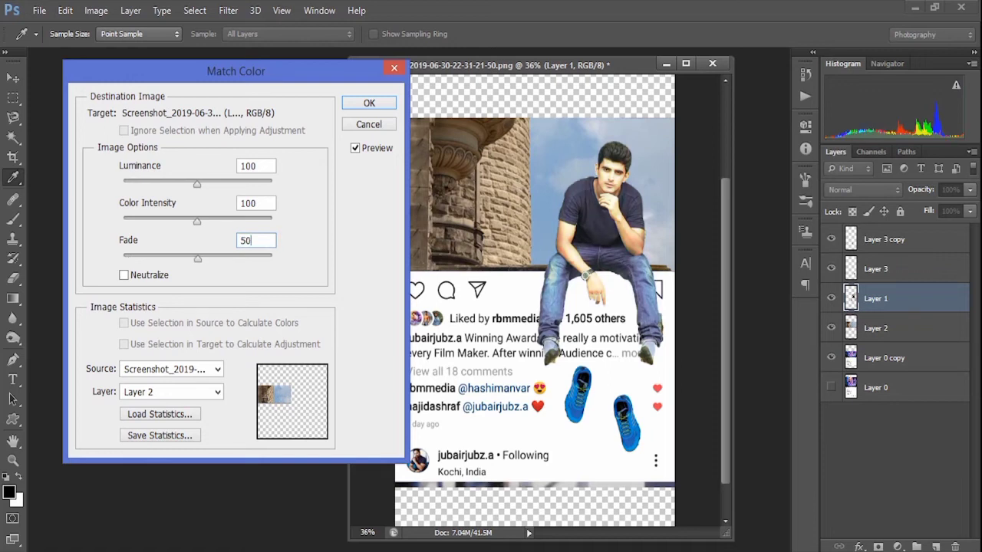
drag(257, 165, 238, 165)
text(80)
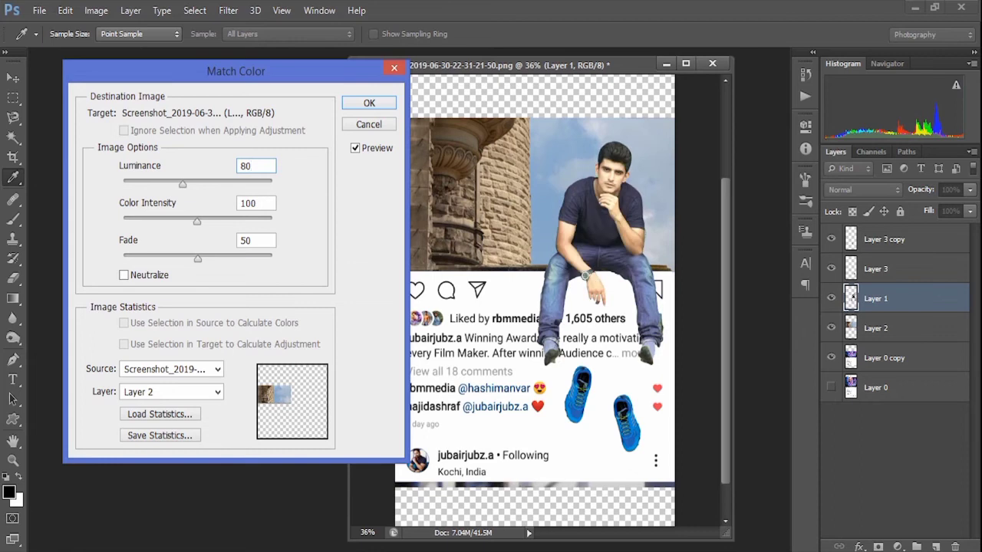
drag(256, 202, 238, 202)
text(110)
Compare the model with and without the colour match preview and apply the adjustment
click(354, 148)
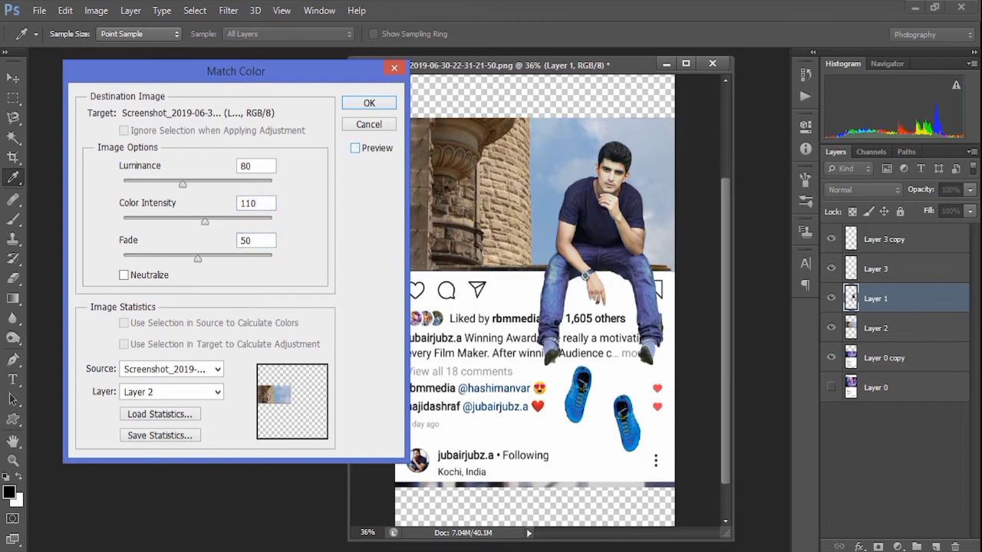
click(354, 148)
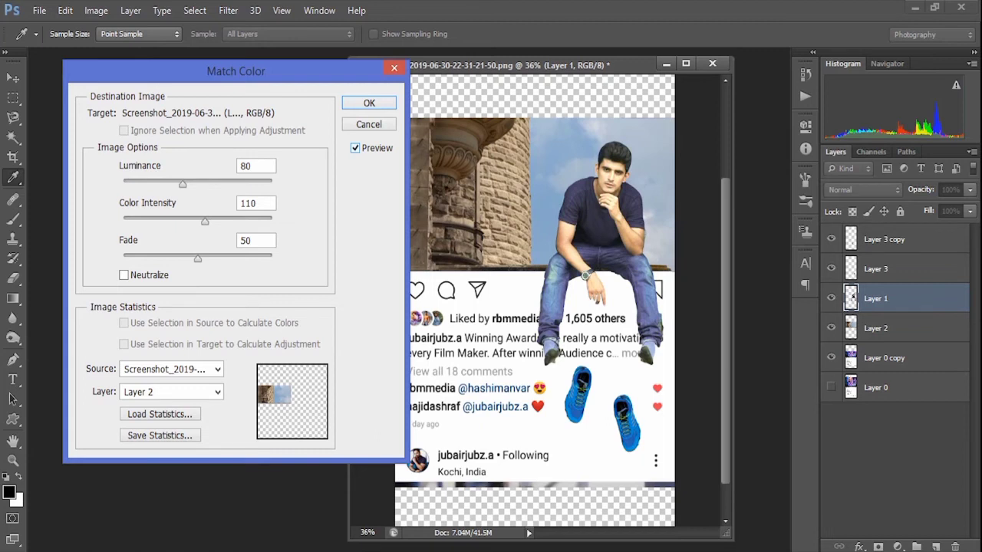
click(355, 148)
click(355, 148)
key(Return)
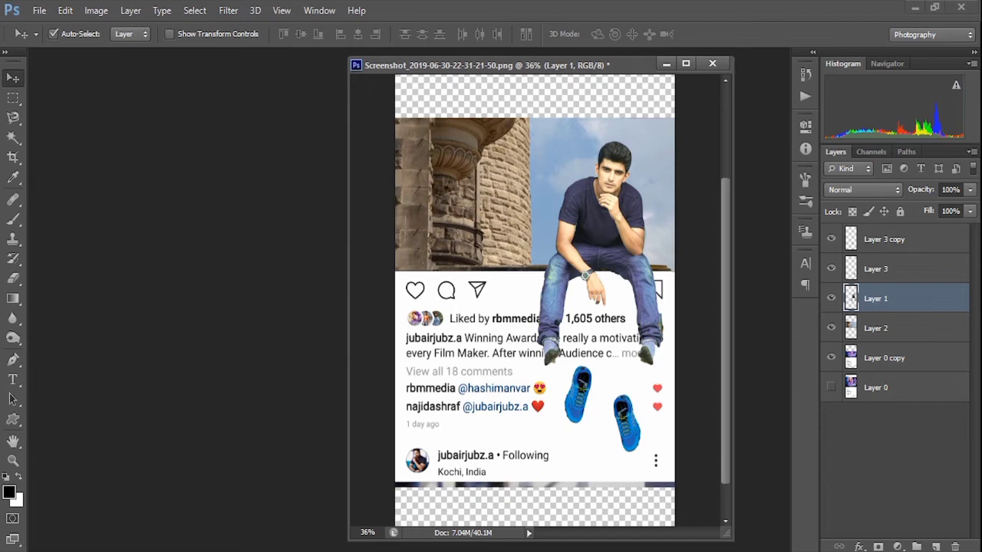
Duplicate the colour-matched model layer, Layer 1, within the screenshot document
key(z)
drag(568, 142, 538, 142)
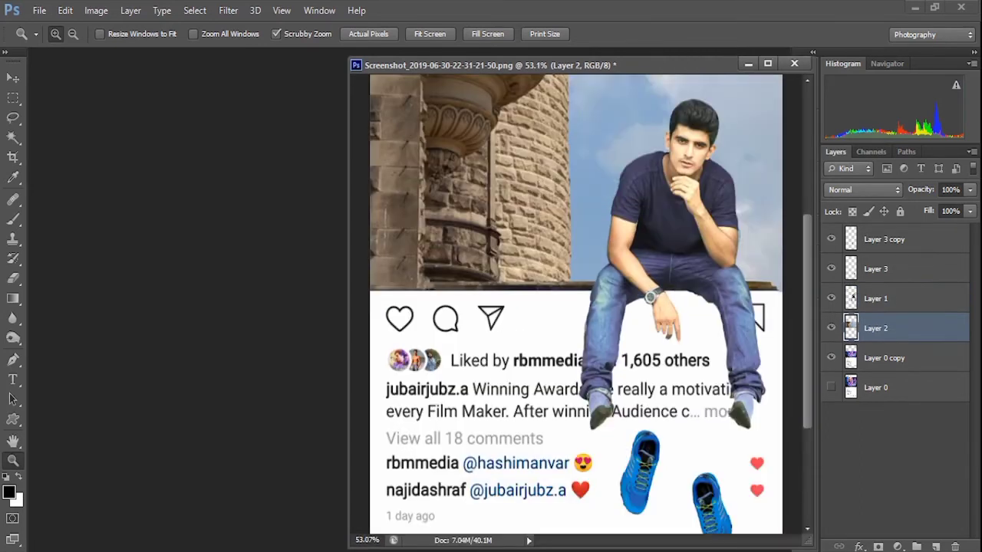
click(876, 299)
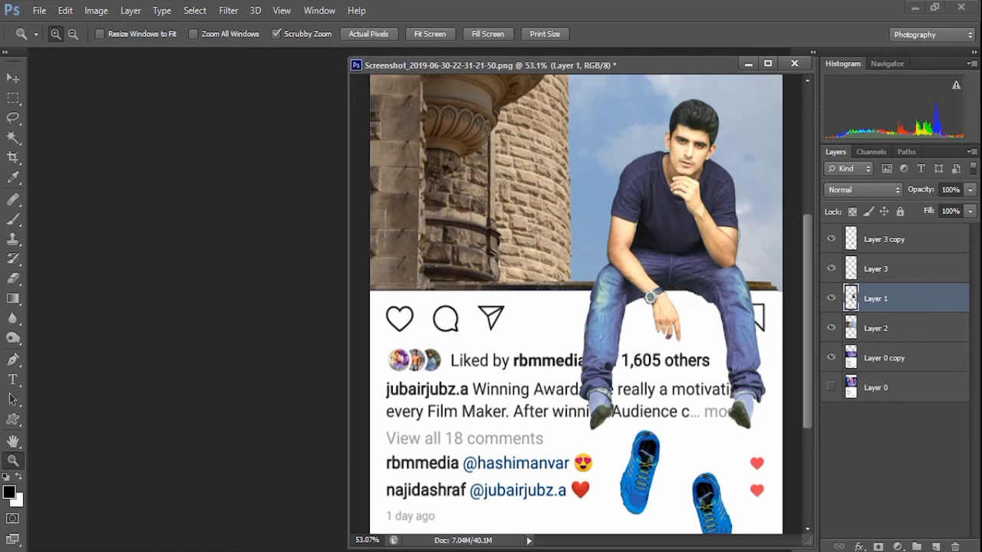
right_click(879, 298)
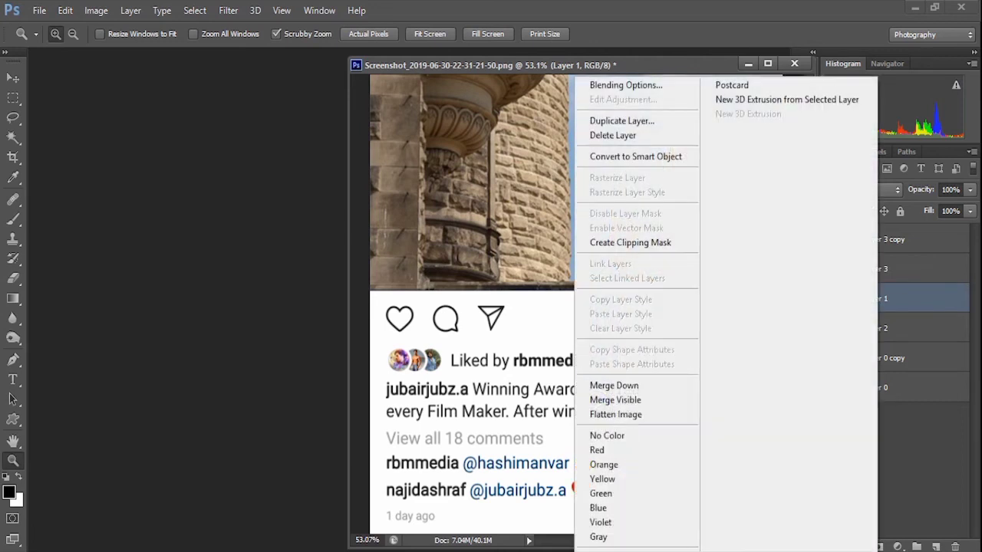
click(621, 121)
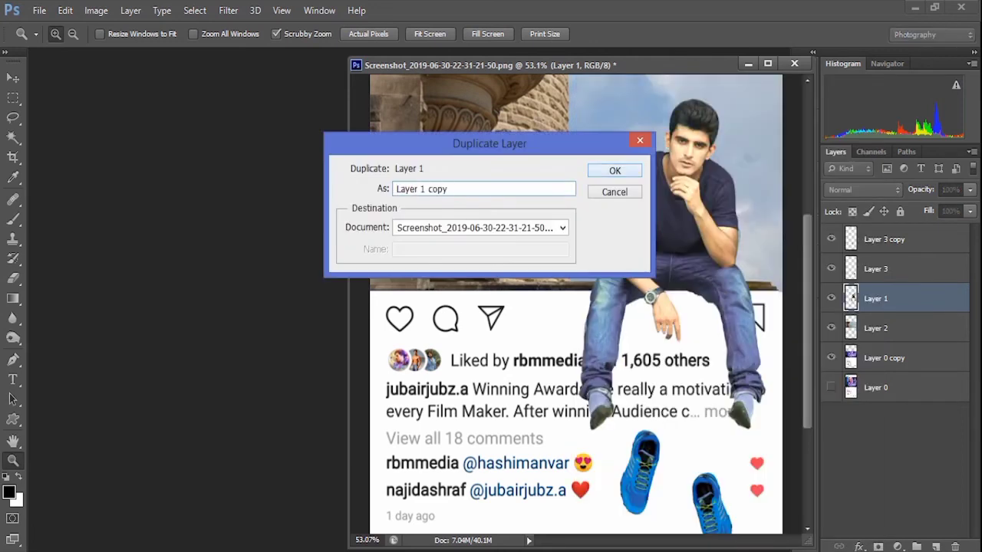
key(Return)
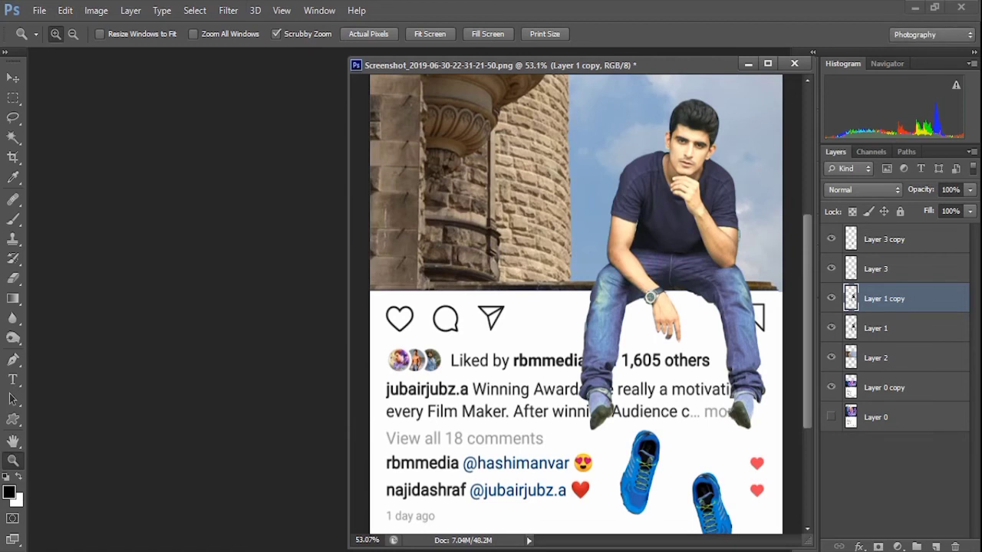
Select the model's outline on Layer 1 copy by selecting the transparent area around him and inverting the selection
key(w)
click(591, 192)
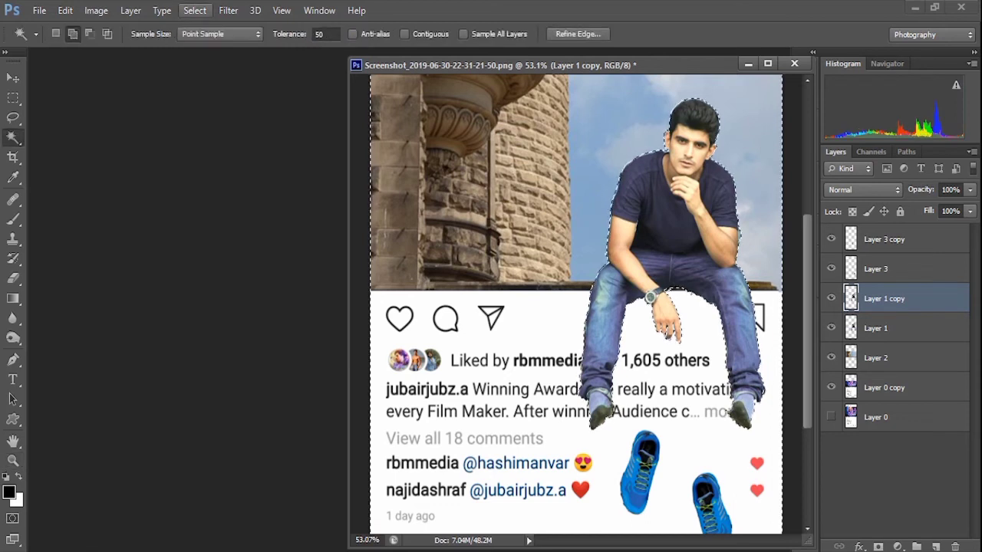
click(195, 10)
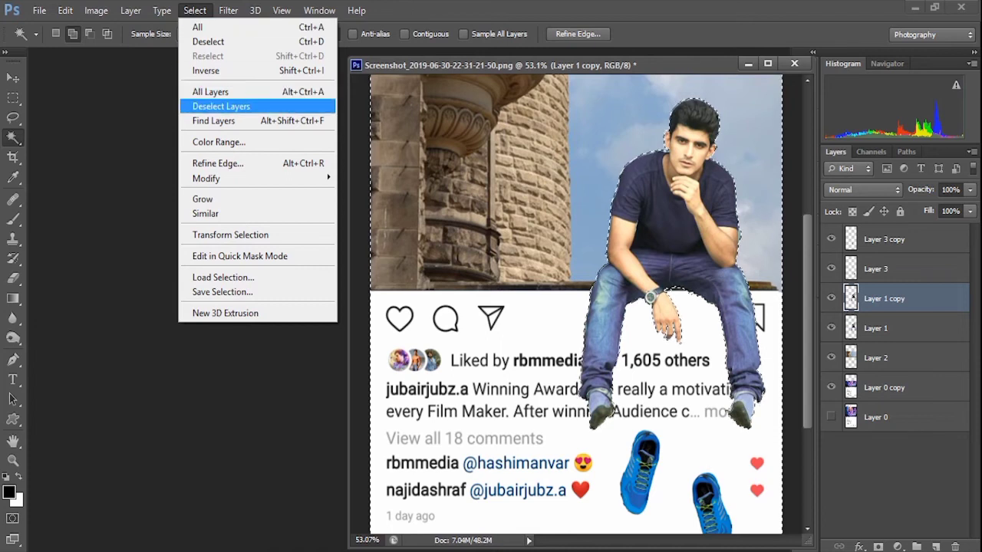
click(206, 71)
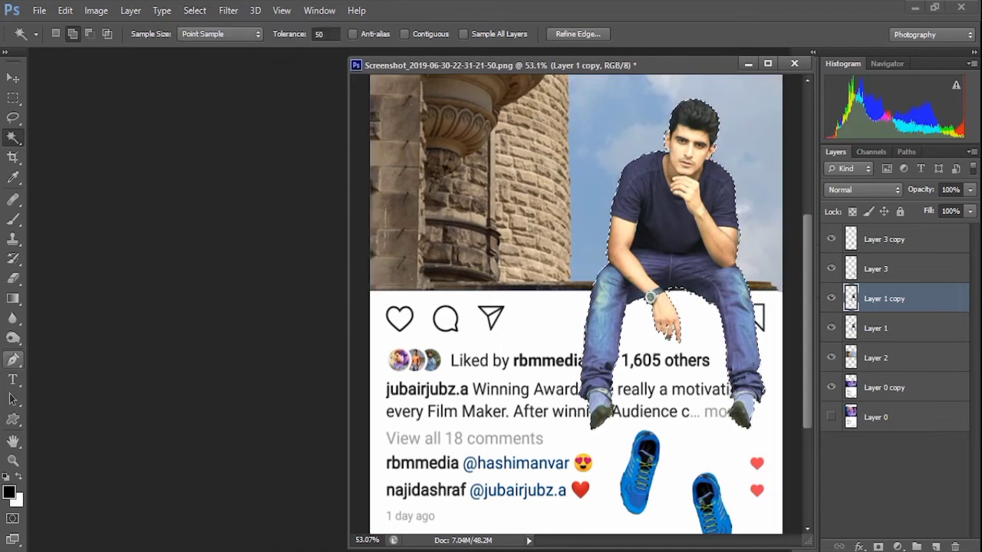
Fill the selected model on Layer 1 copy completely with black and deselect
click(13, 298)
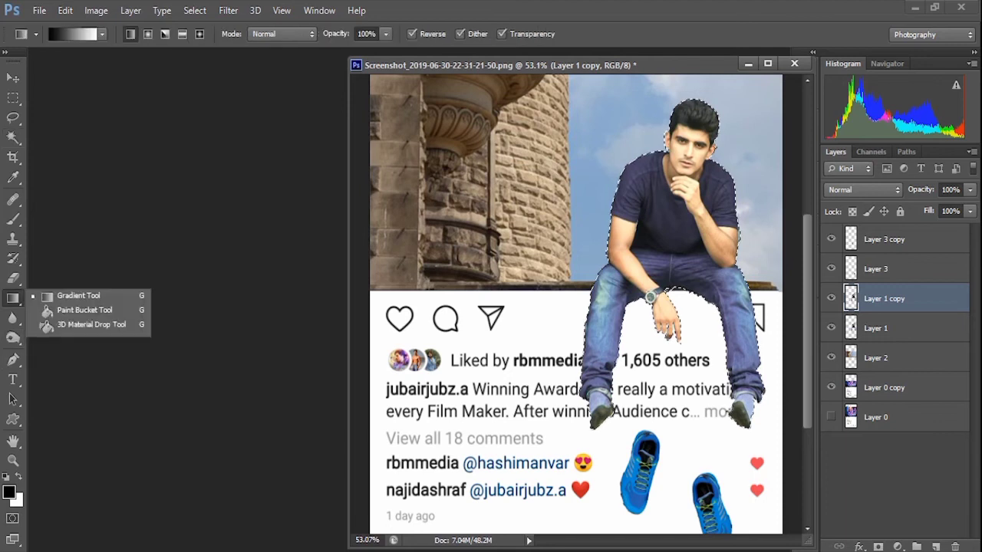
click(84, 310)
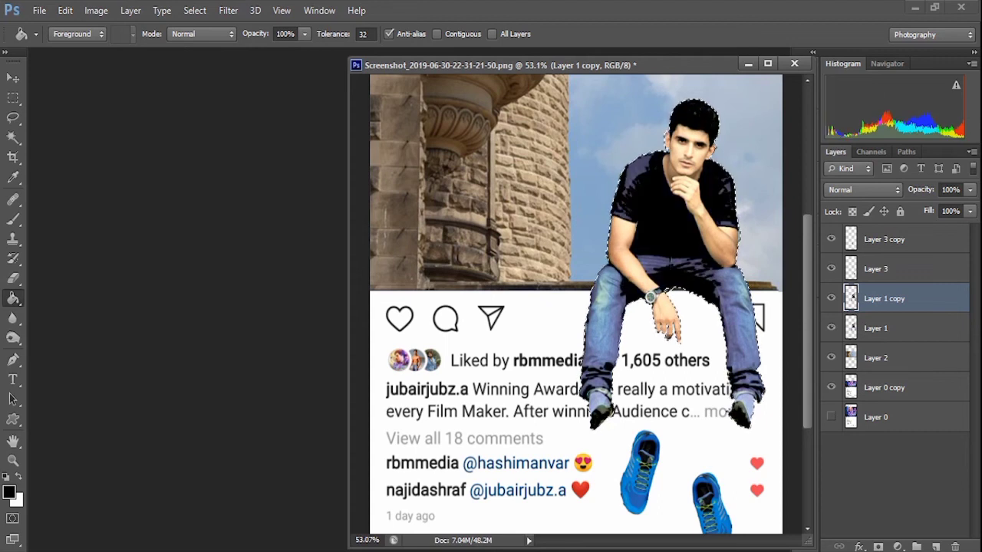
key(alt+BackSpace)
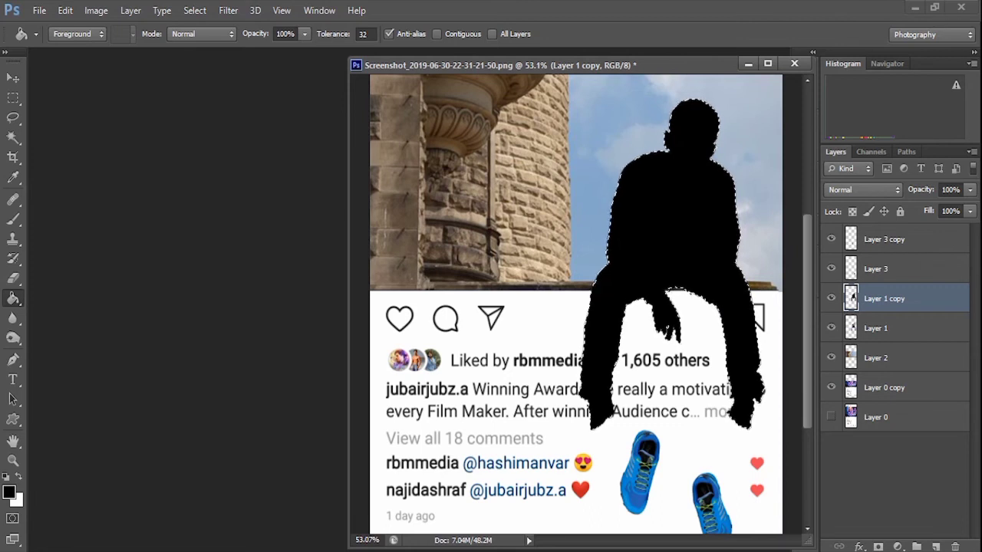
key(ctrl+d)
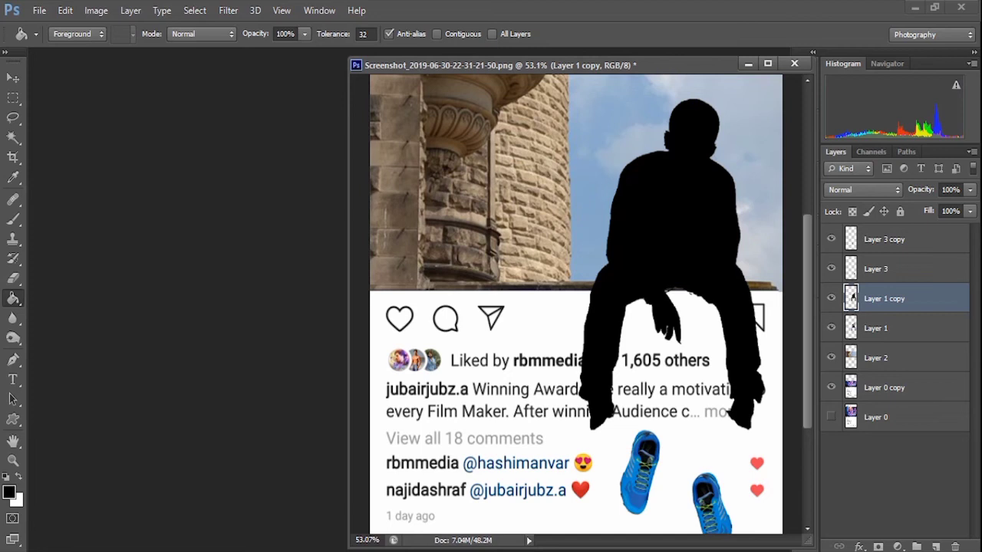
Offset the black silhouette slightly to the left of the model and place Layer 1 copy beneath Layer 1
click(13, 77)
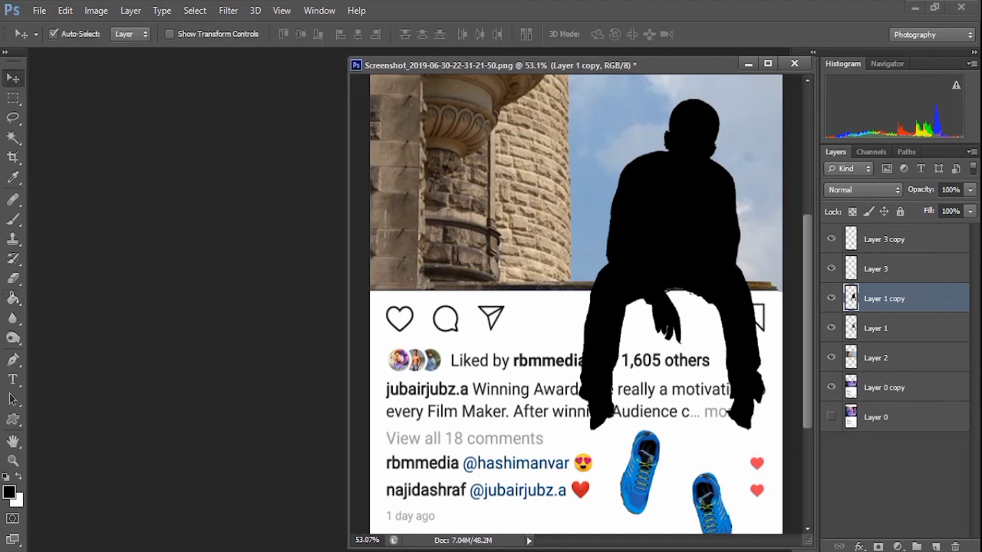
mouse_move(666, 184)
mouse_down()
mouse_move(625, 183)
mouse_move(660, 184)
mouse_up()
key(Right)
key(Right)
key(Right)
key(Right)
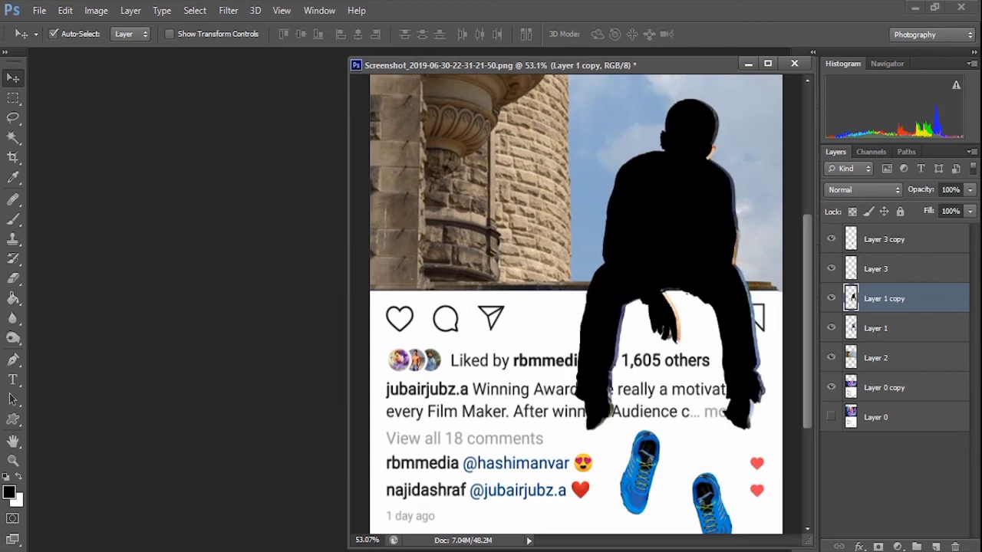
key(Right)
key(Right)
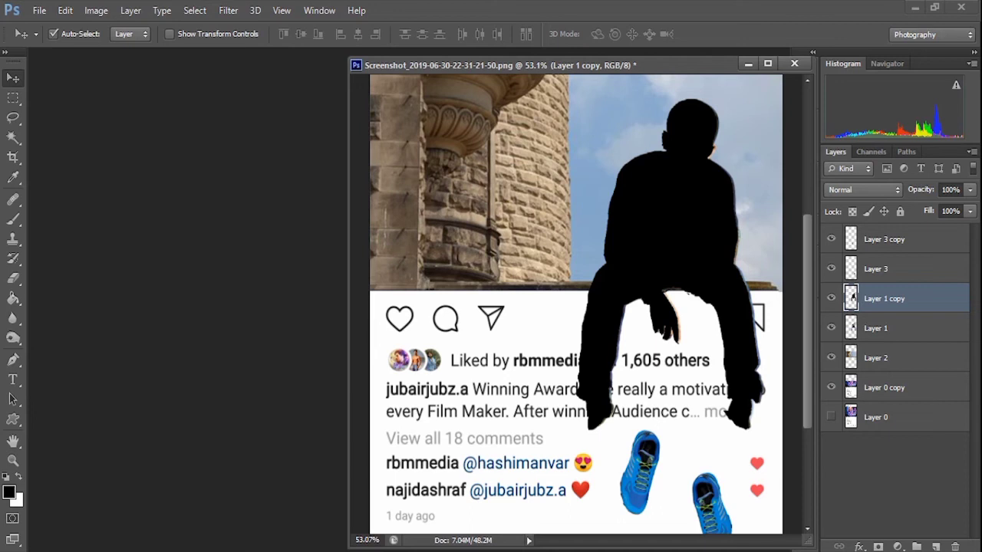
key(Left)
key(Left)
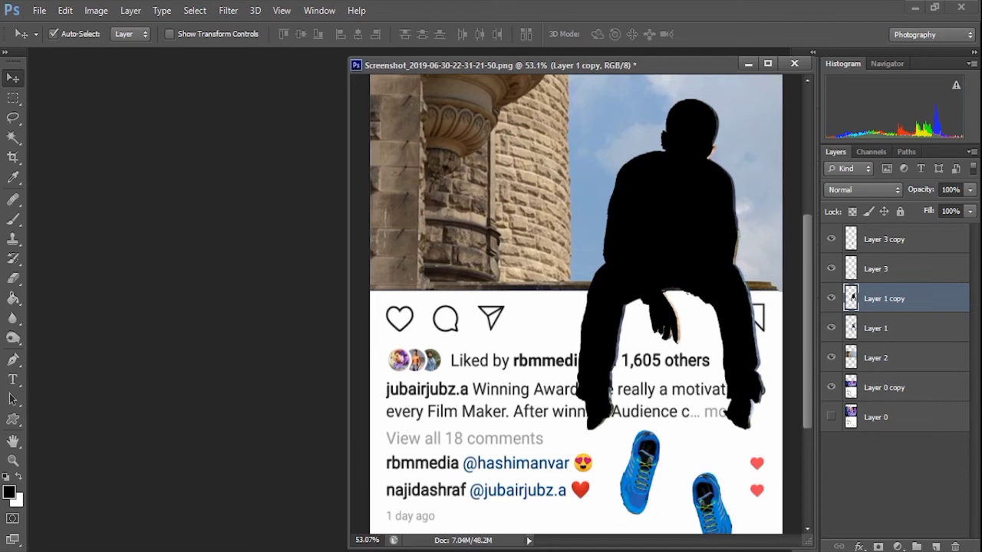
drag(852, 298, 852, 327)
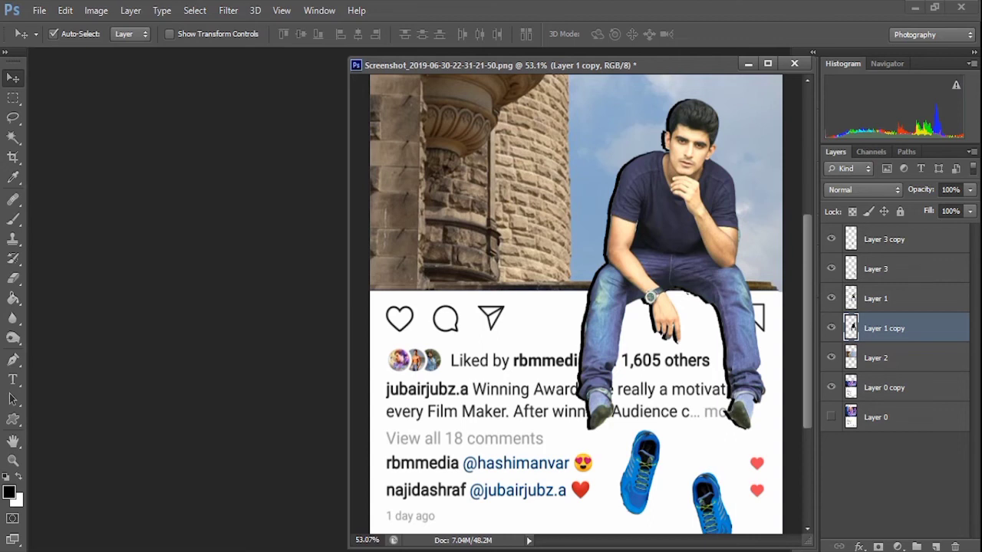
Apply a Gaussian Blur with a 6-pixel radius to the black silhouette layer
click(227, 10)
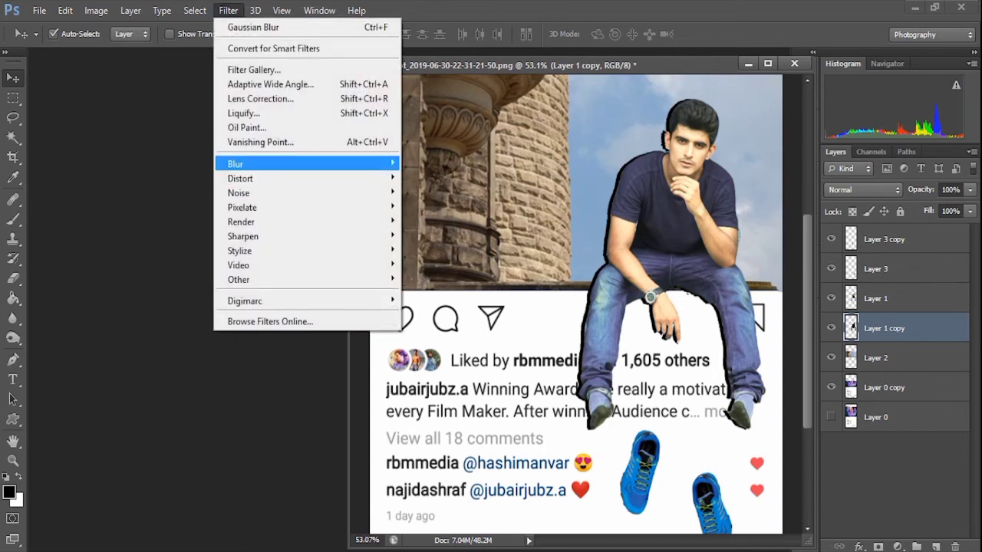
mouse_move(307, 163)
click(448, 270)
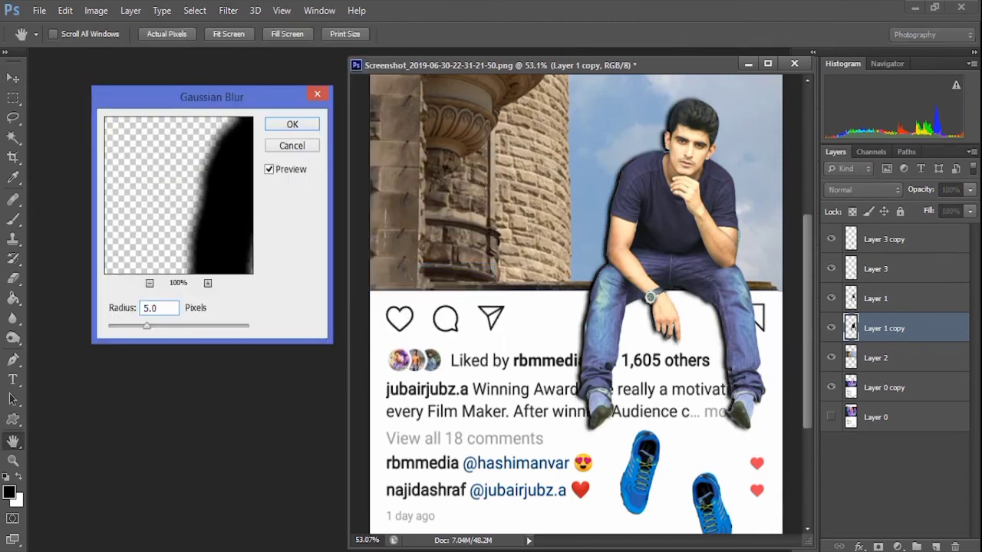
text(6)
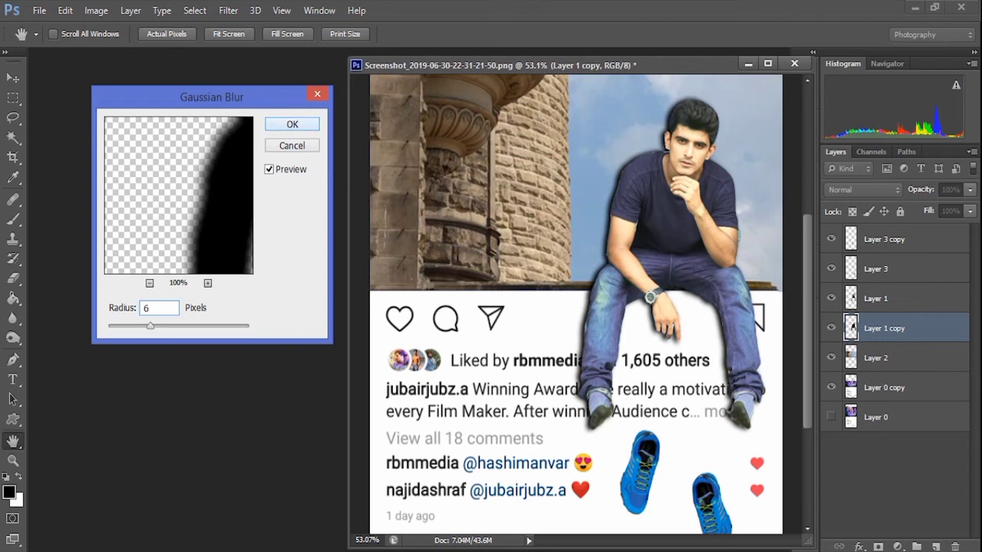
key(Return)
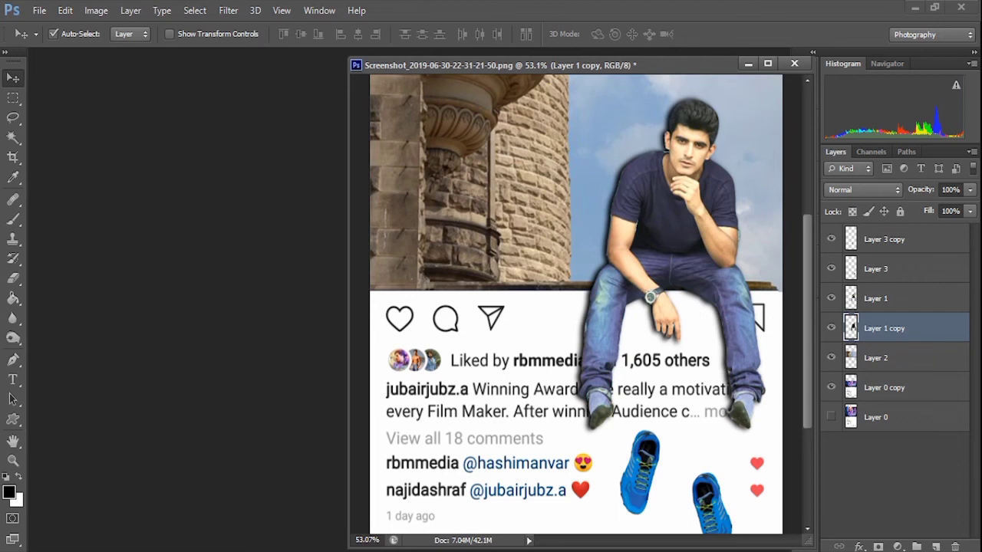
Set the shadow layer, Layer 1 copy, to 50% opacity and the Multiply blend mode
double_click(950, 189)
text(50)
key(Return)
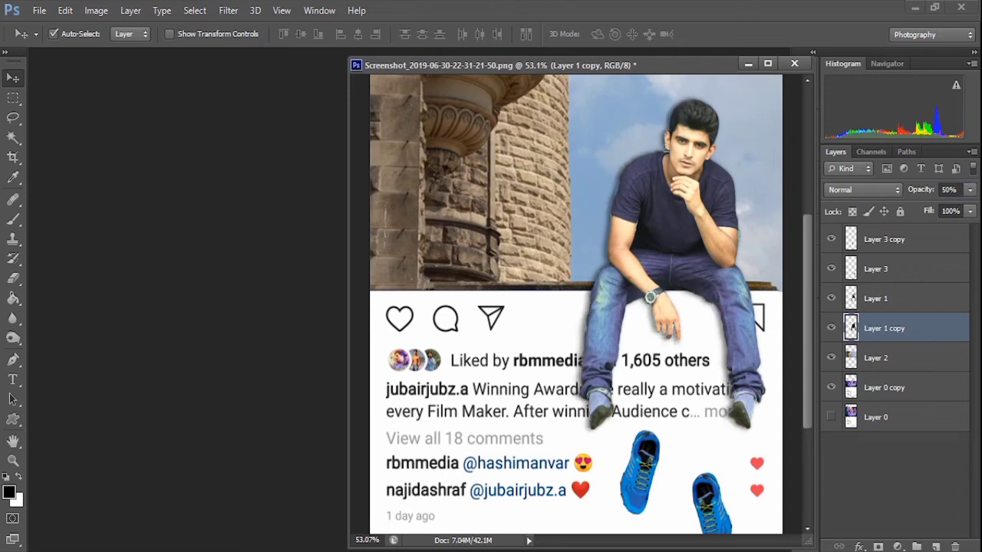
click(863, 189)
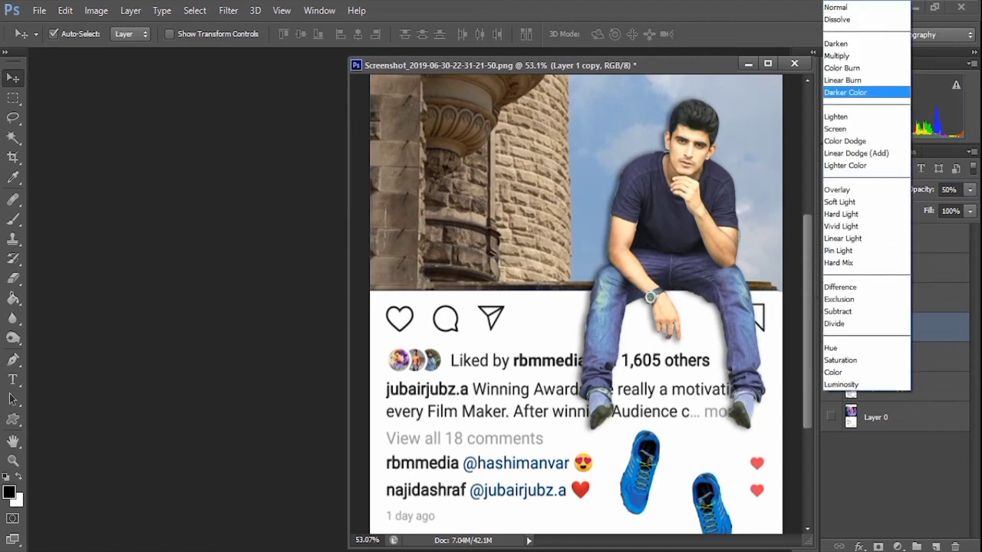
key(Return)
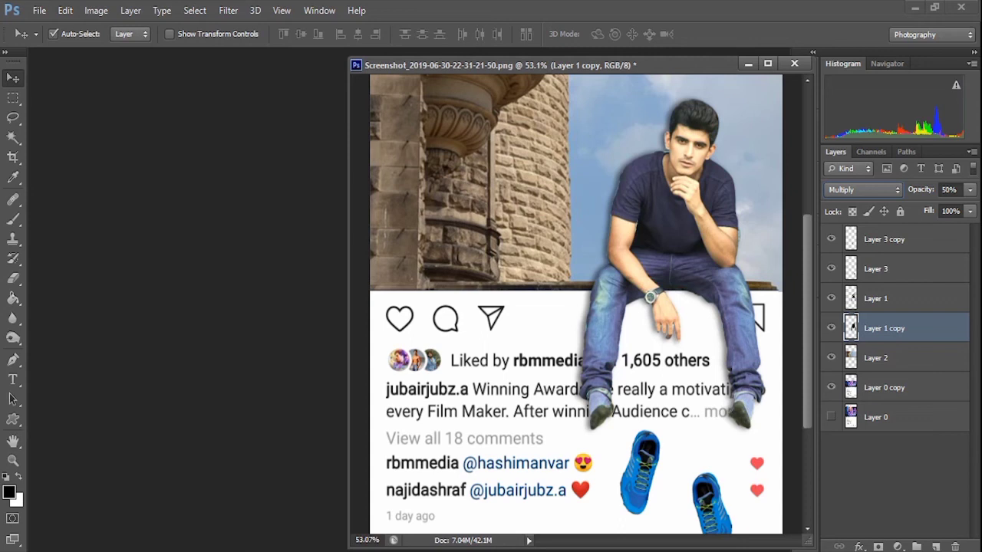
Compare the whole composition with and without the model's shadow layer
double_click(13, 441)
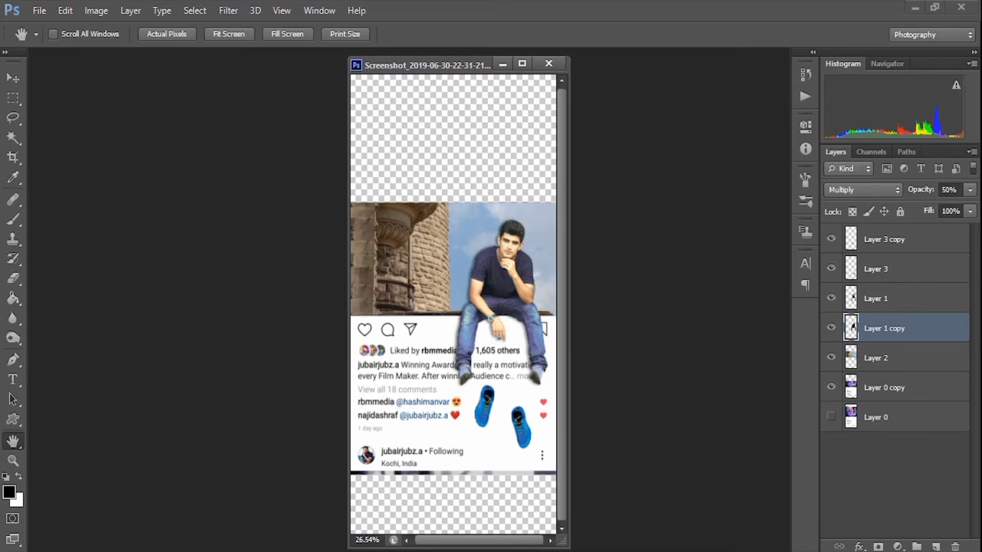
click(831, 327)
click(831, 327)
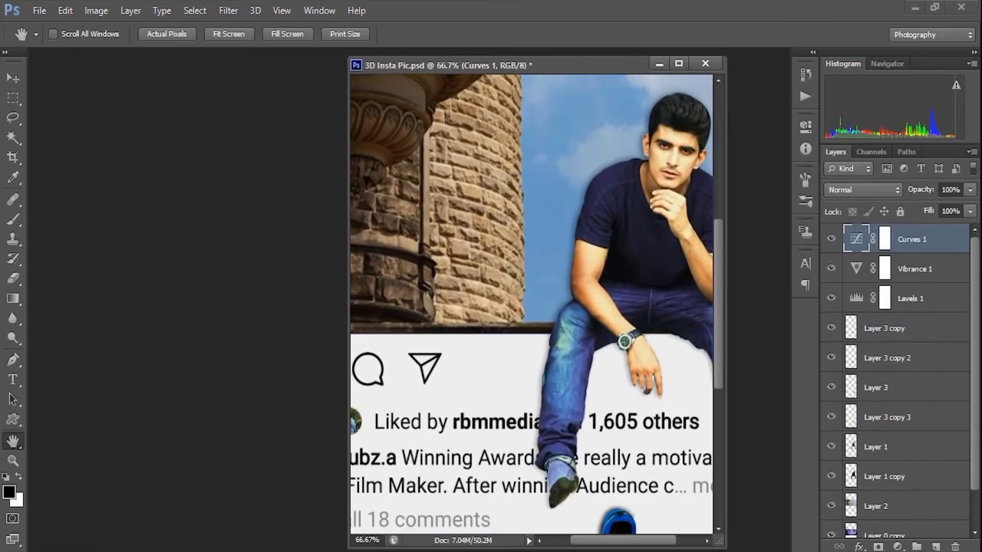
Add a new empty layer directly above Layer 1 copy in 3D Insta Pic.psd
drag(570, 306, 492, 306)
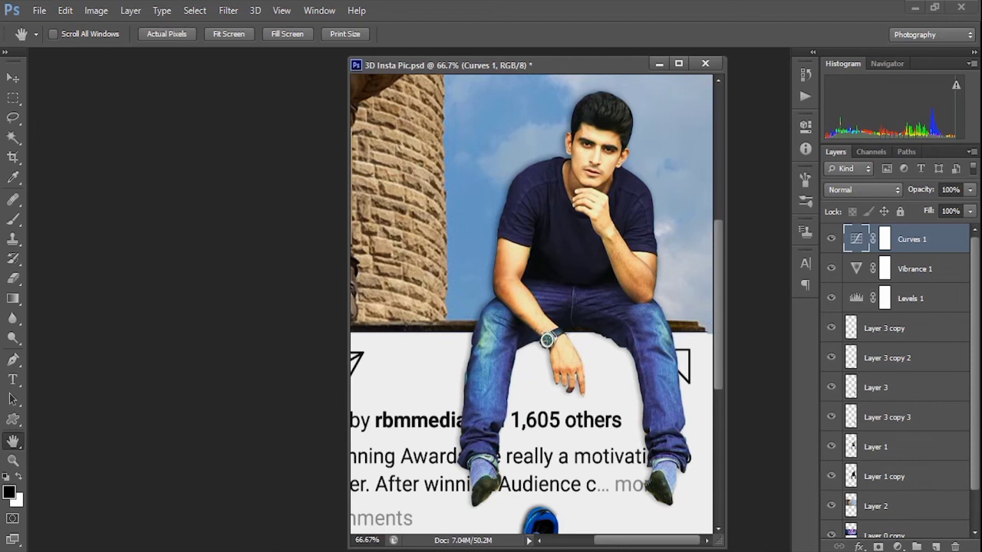
scroll(897, 383, down, 1)
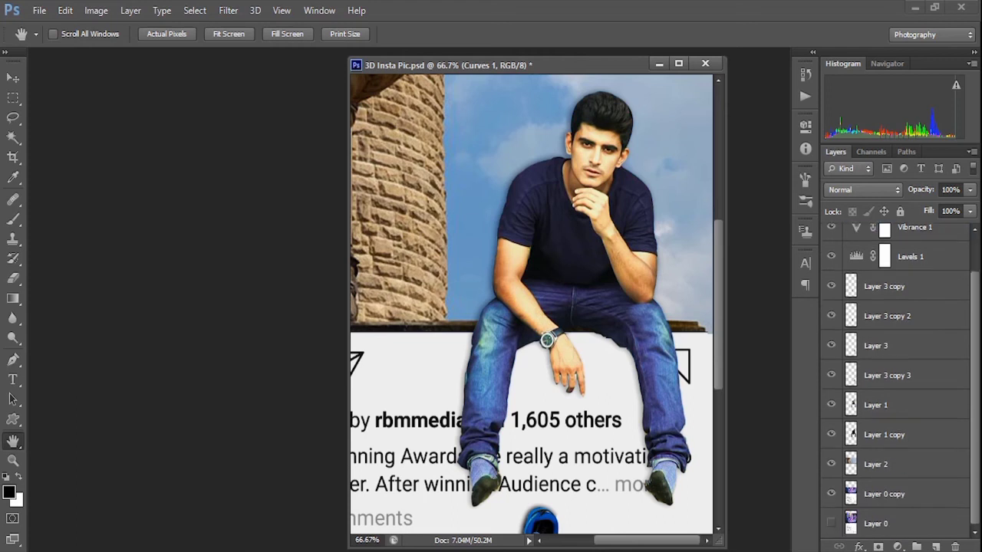
click(905, 434)
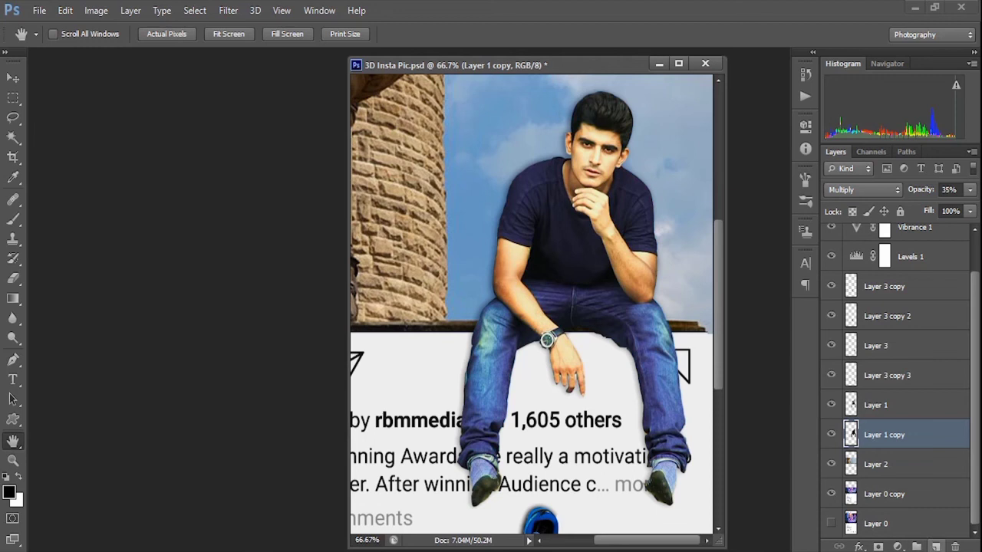
click(935, 547)
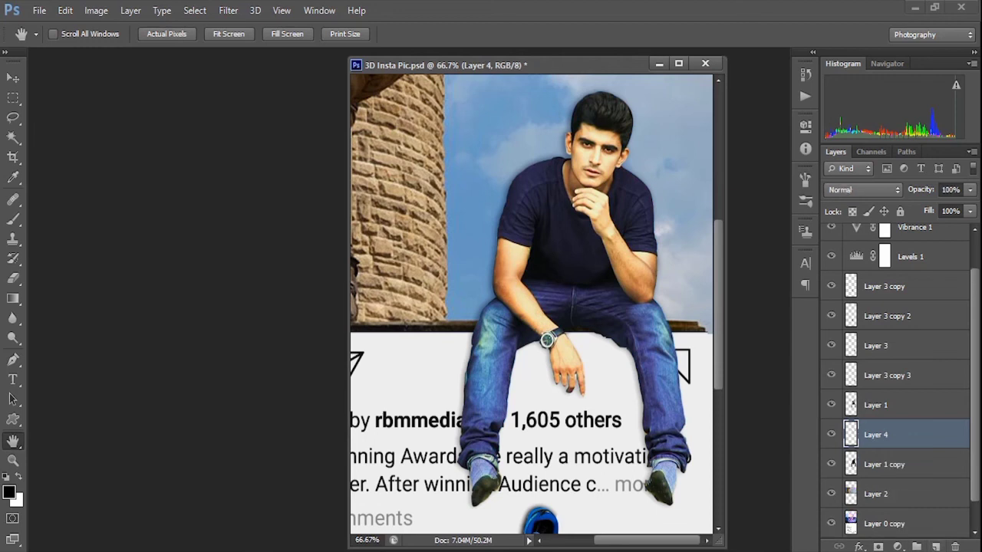
Paint a soft black contact shadow under the model's thighs on the new layer with a size 35 brush
key(b)
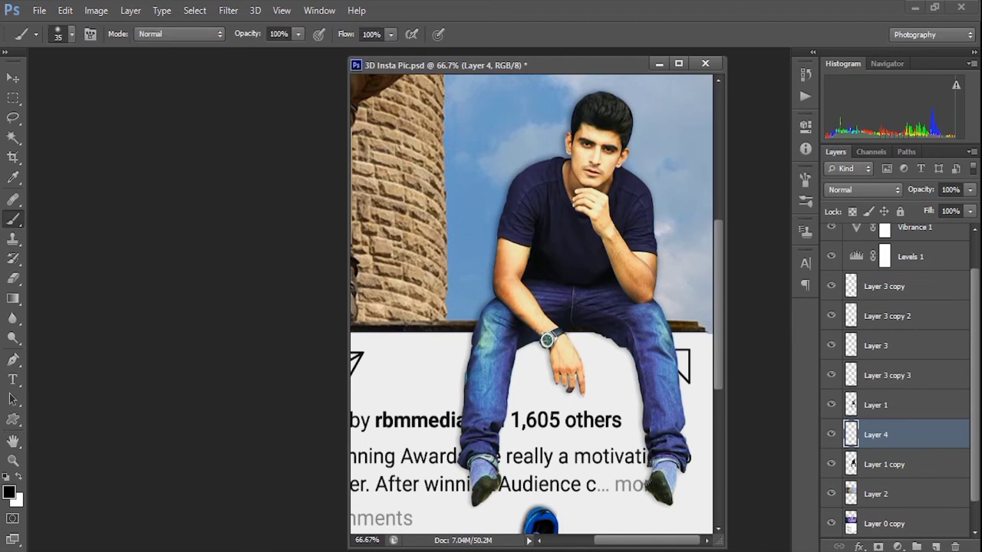
drag(618, 345, 569, 336)
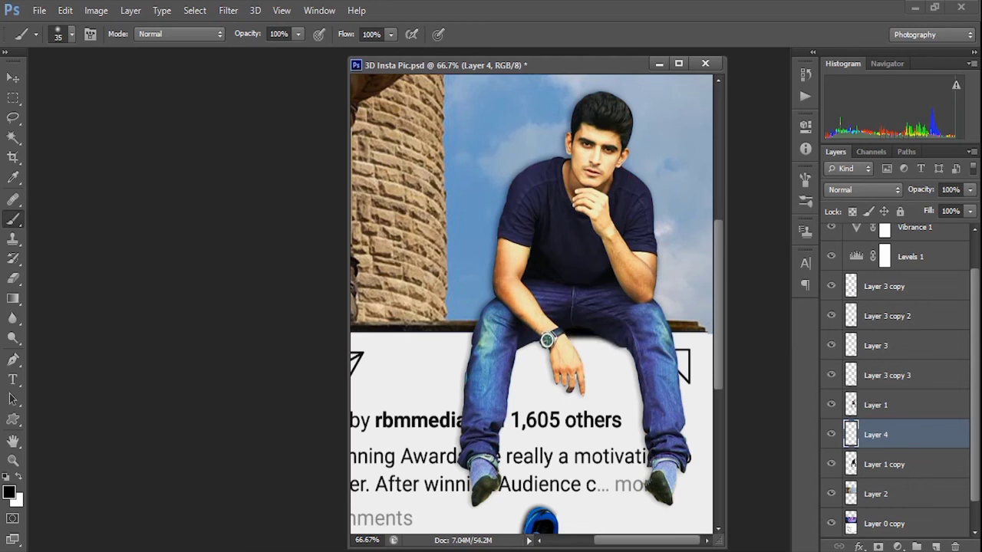
key(ctrl+plus)
key(ctrl+plus)
scroll(532, 304, down, 3)
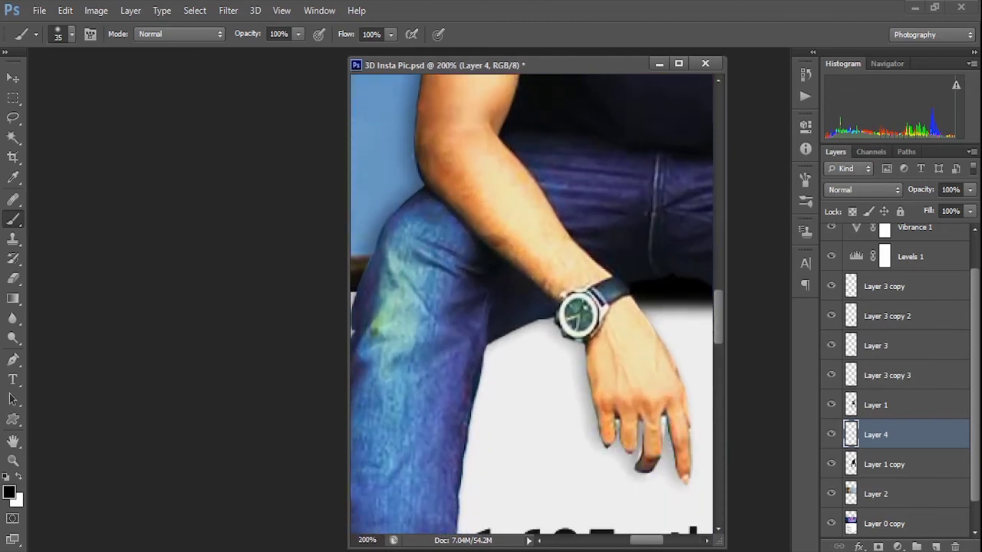
scroll(531, 304, right, 3)
drag(621, 308, 710, 360)
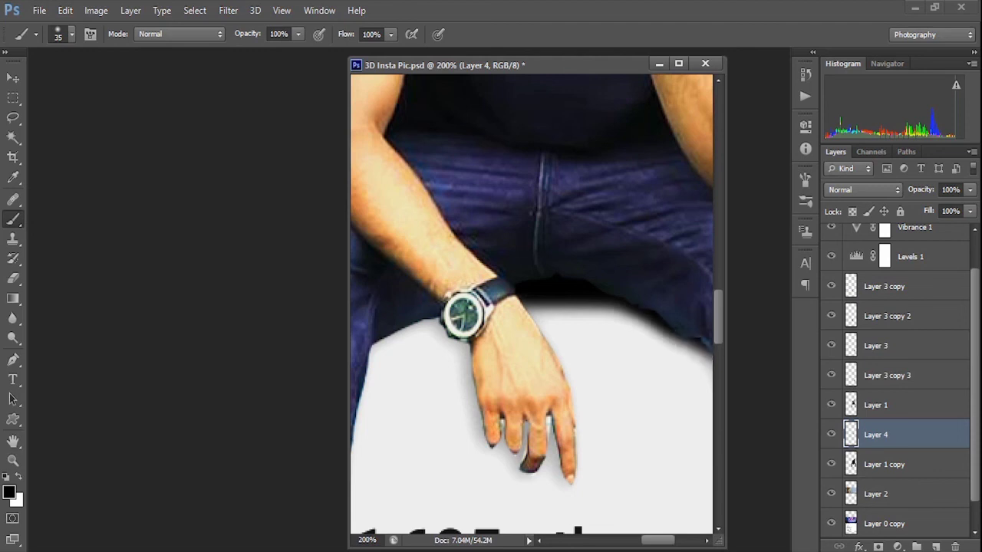
drag(442, 326, 372, 356)
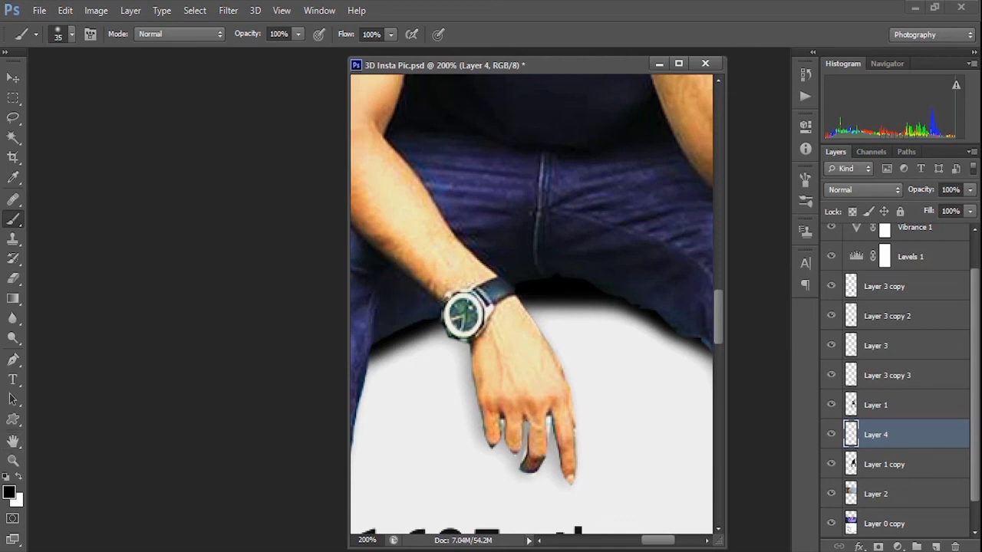
Crop the canvas to the castle image and post, removing the empty transparent areas above and below
double_click(13, 441)
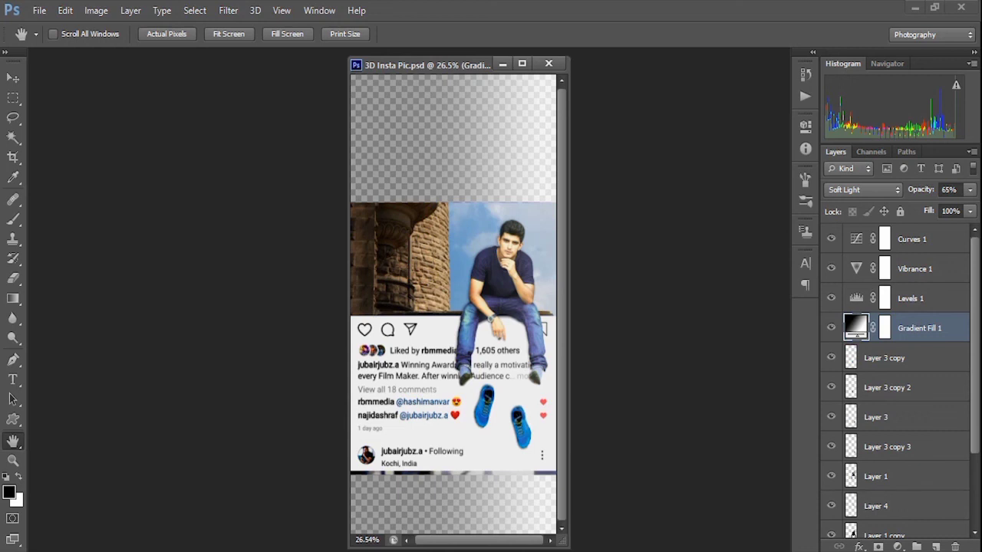
click(13, 156)
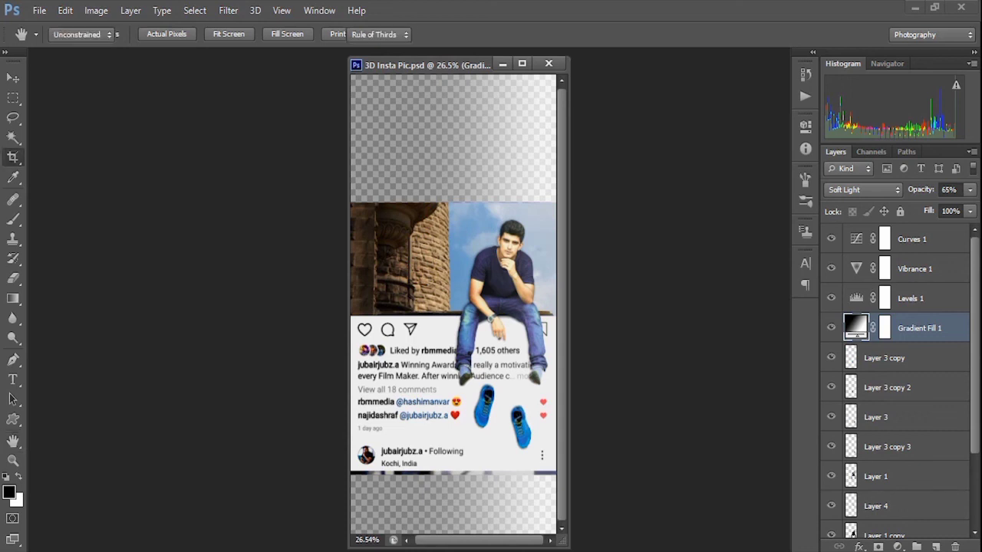
drag(452, 75, 454, 144)
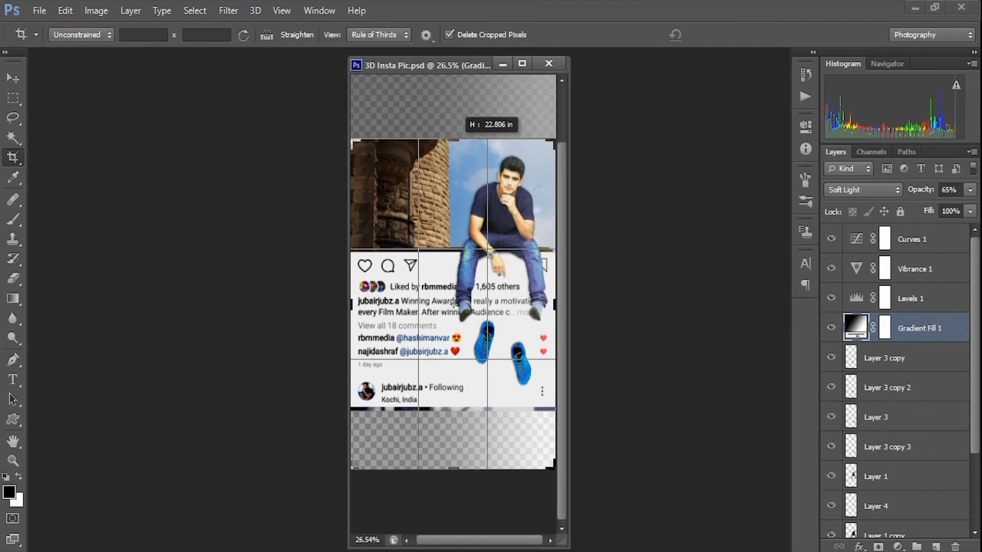
drag(454, 467, 452, 438)
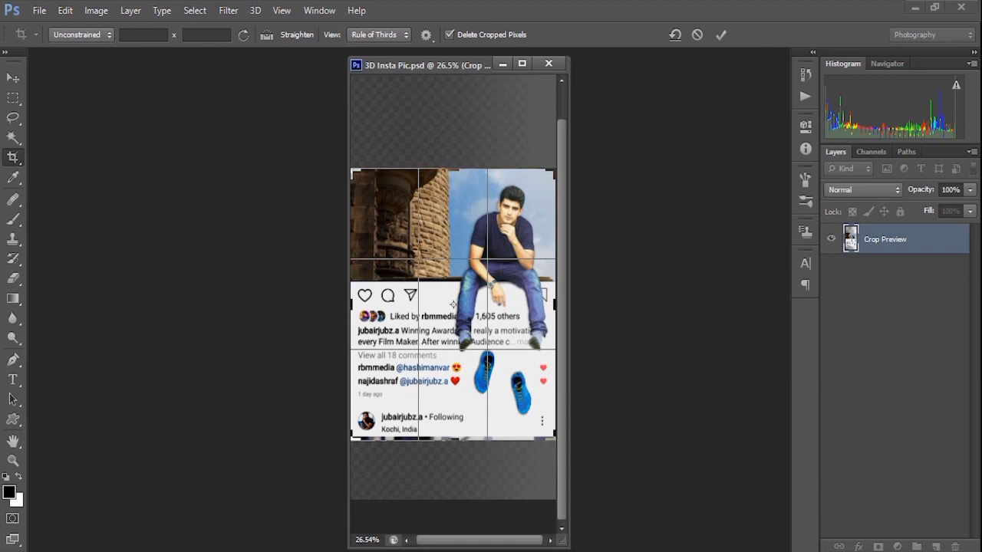
key(Return)
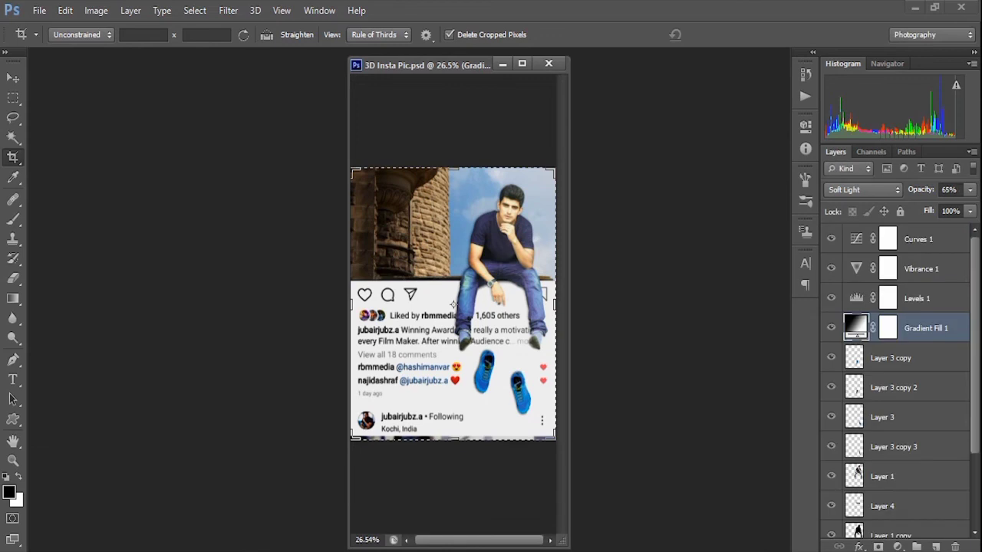